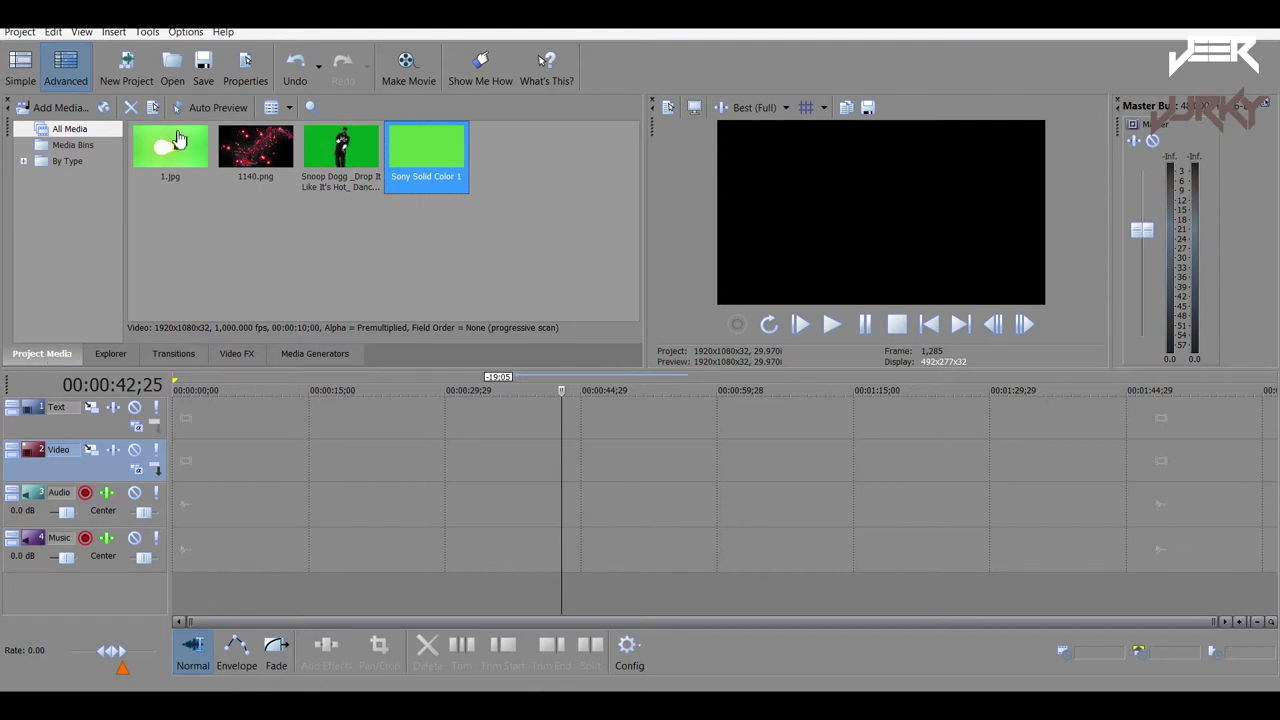
Step: Place the light-bulb image 1.jpg on the Video track and move the playhead over it
click(175, 150)
drag(682, 518, 677, 466)
click(671, 416)
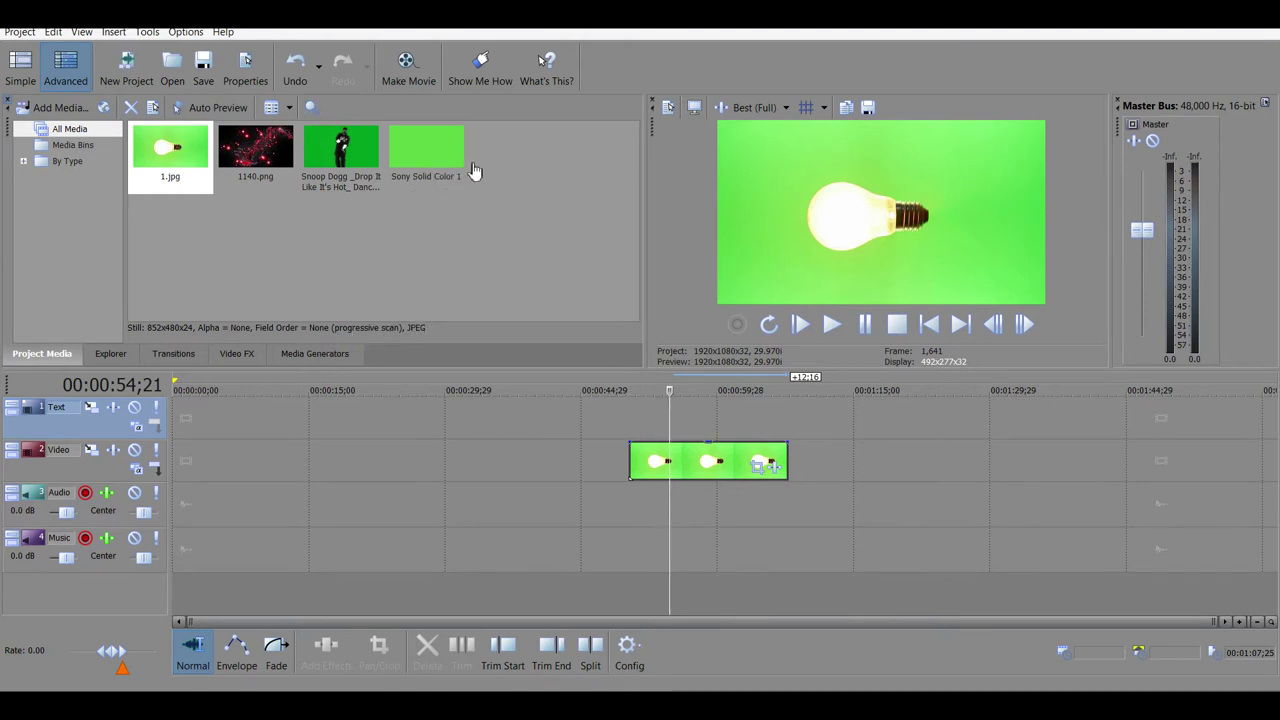
Step: Add a Solid Color generator with the Green preset to the Text track, aligned with the start of the light-bulb clip
click(316, 355)
click(95, 143)
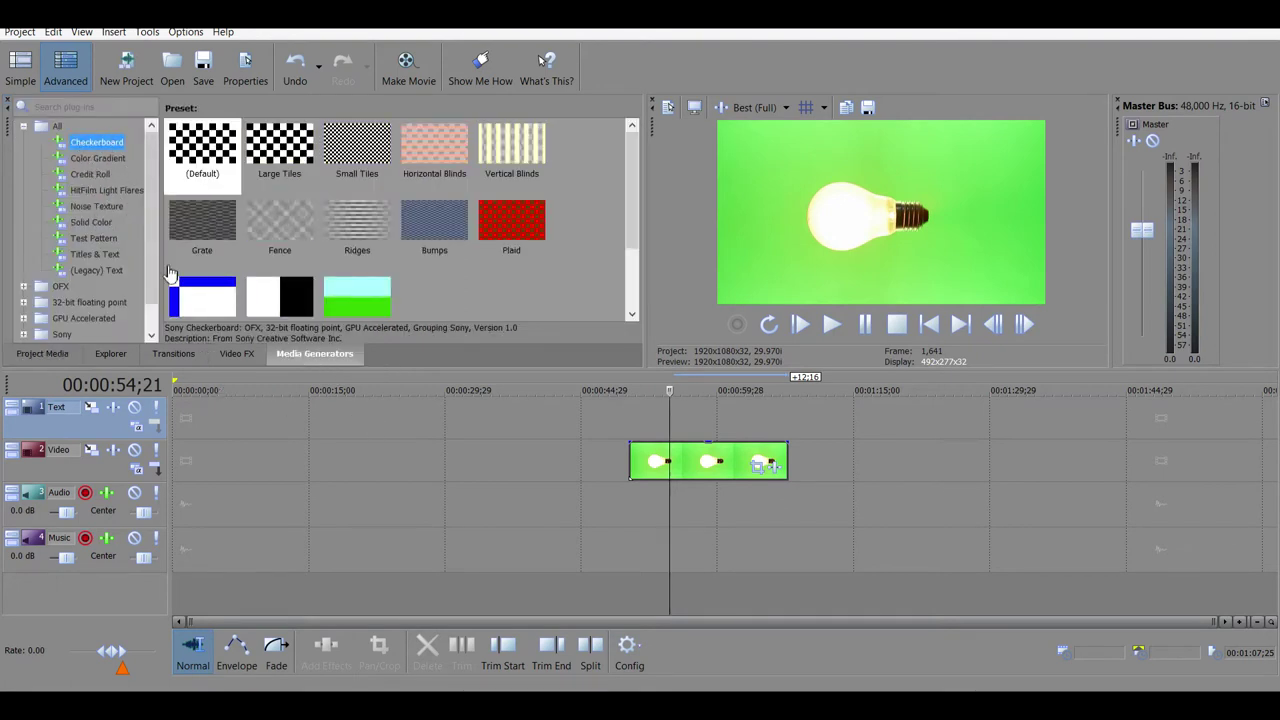
click(100, 222)
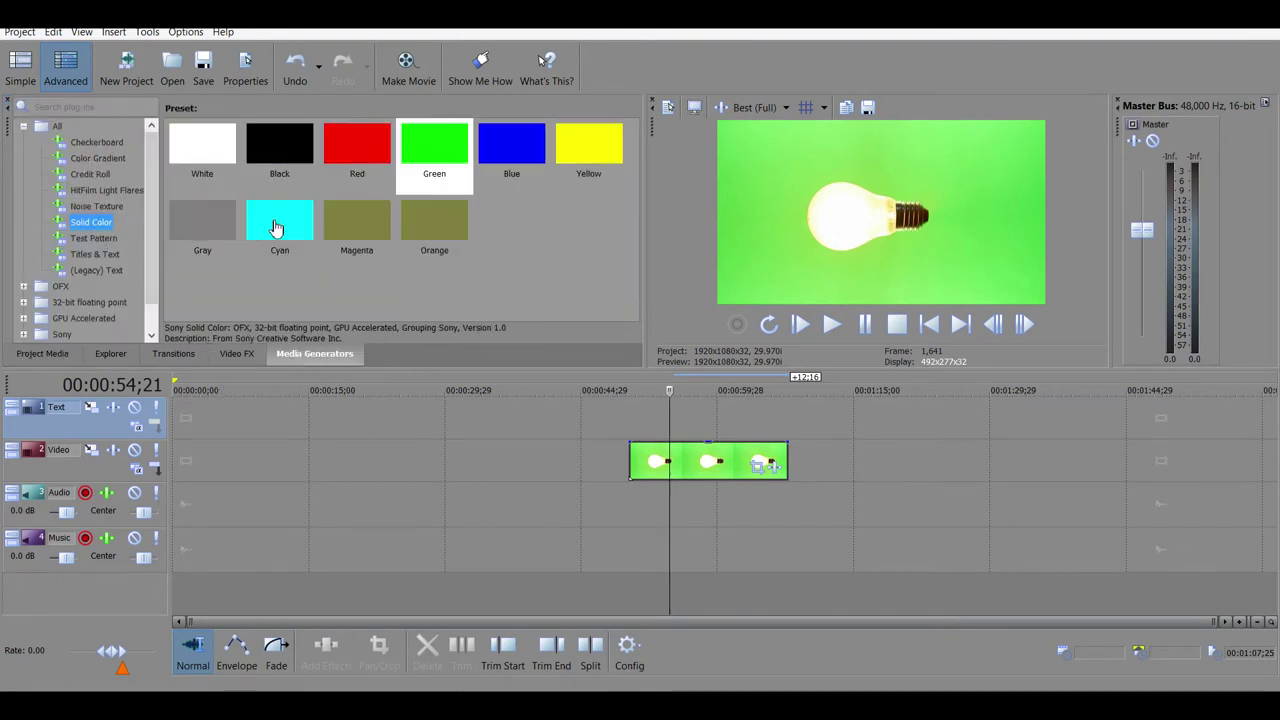
click(437, 160)
drag(693, 422, 640, 423)
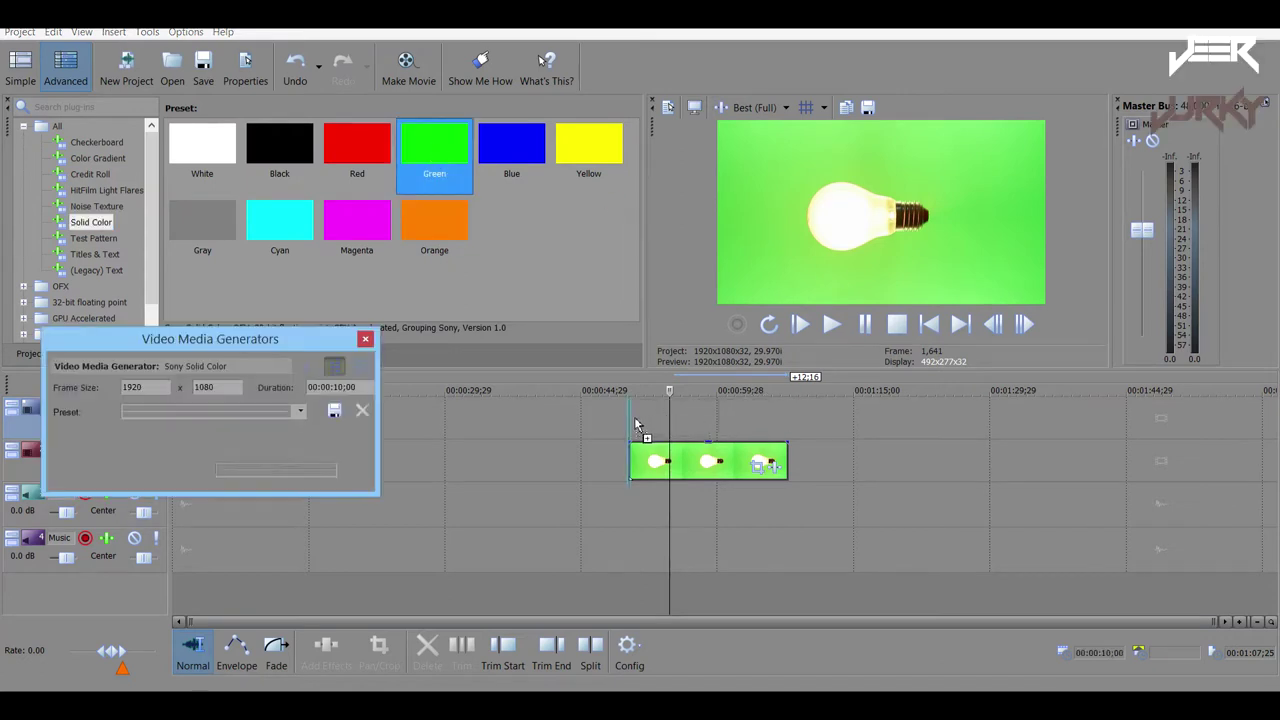
click(366, 341)
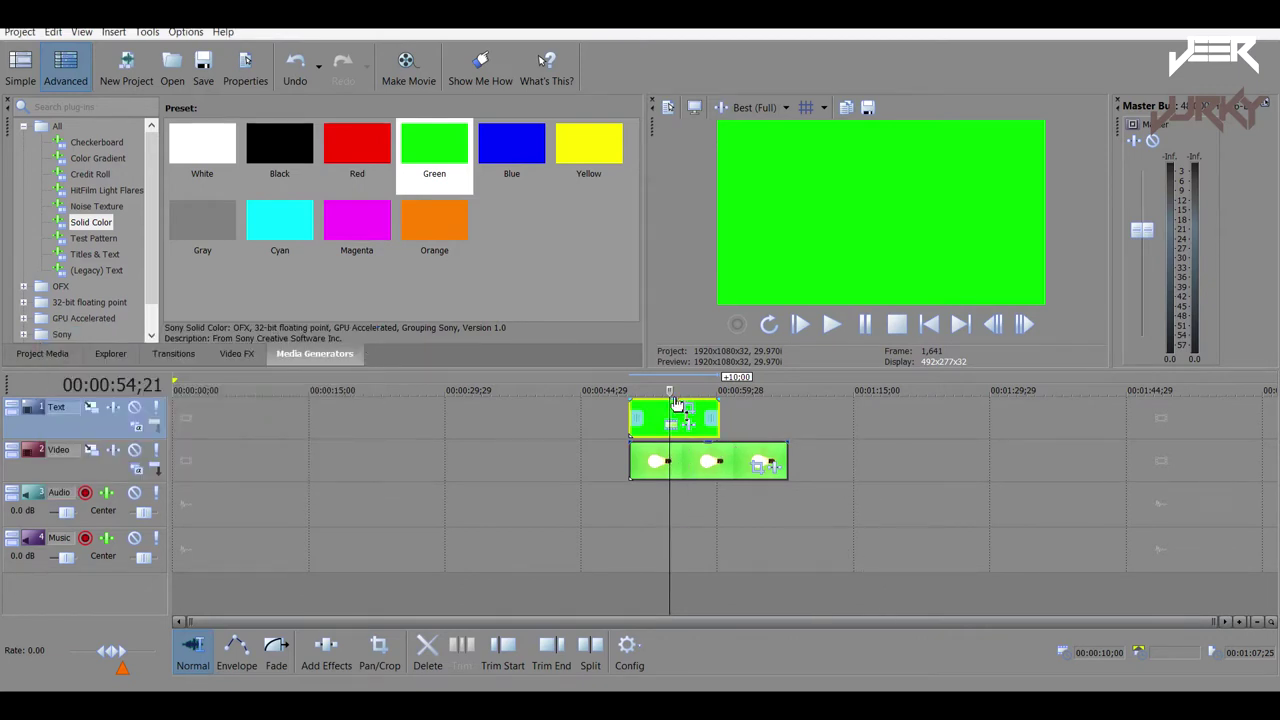
Step: Shrink and reposition the green solid with Pan/Crop, using a crop of about 2,938.7 x 1,706.7 centred near 1,095.1, 574.2
mouse_move(676, 402)
mouse_down()
mouse_move(664, 388)
mouse_move(681, 386)
mouse_up()
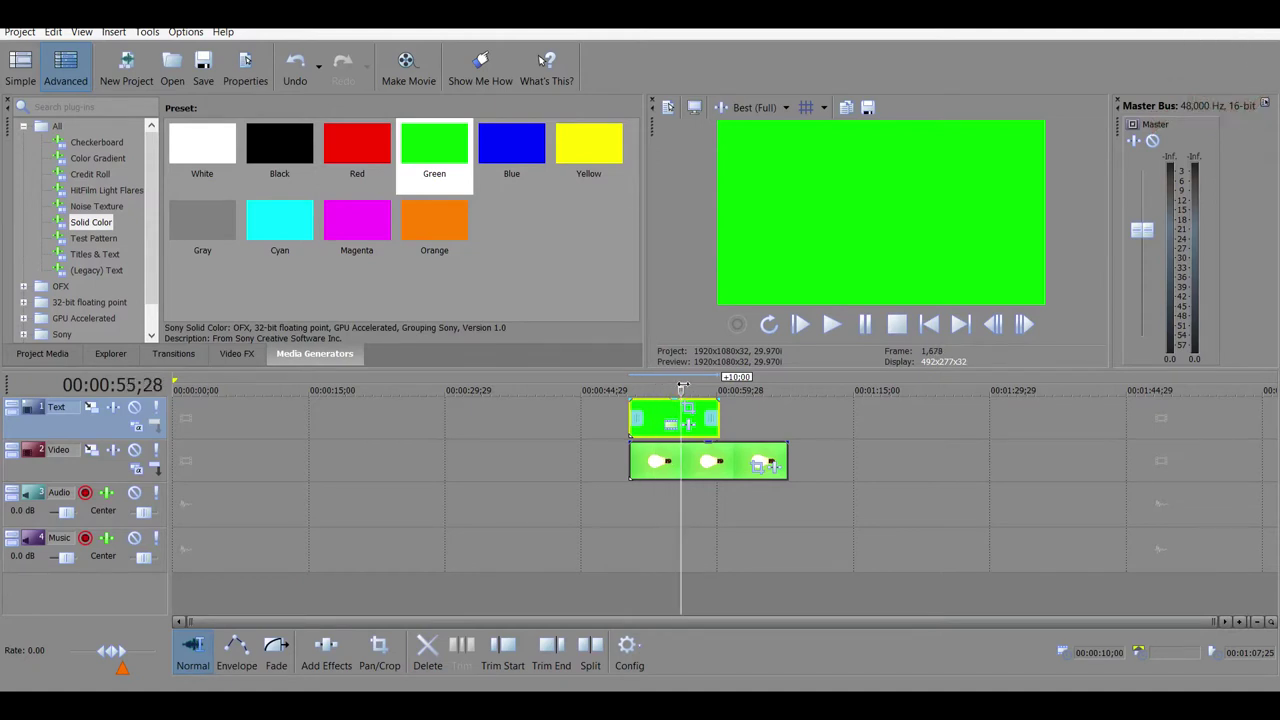
click(889, 445)
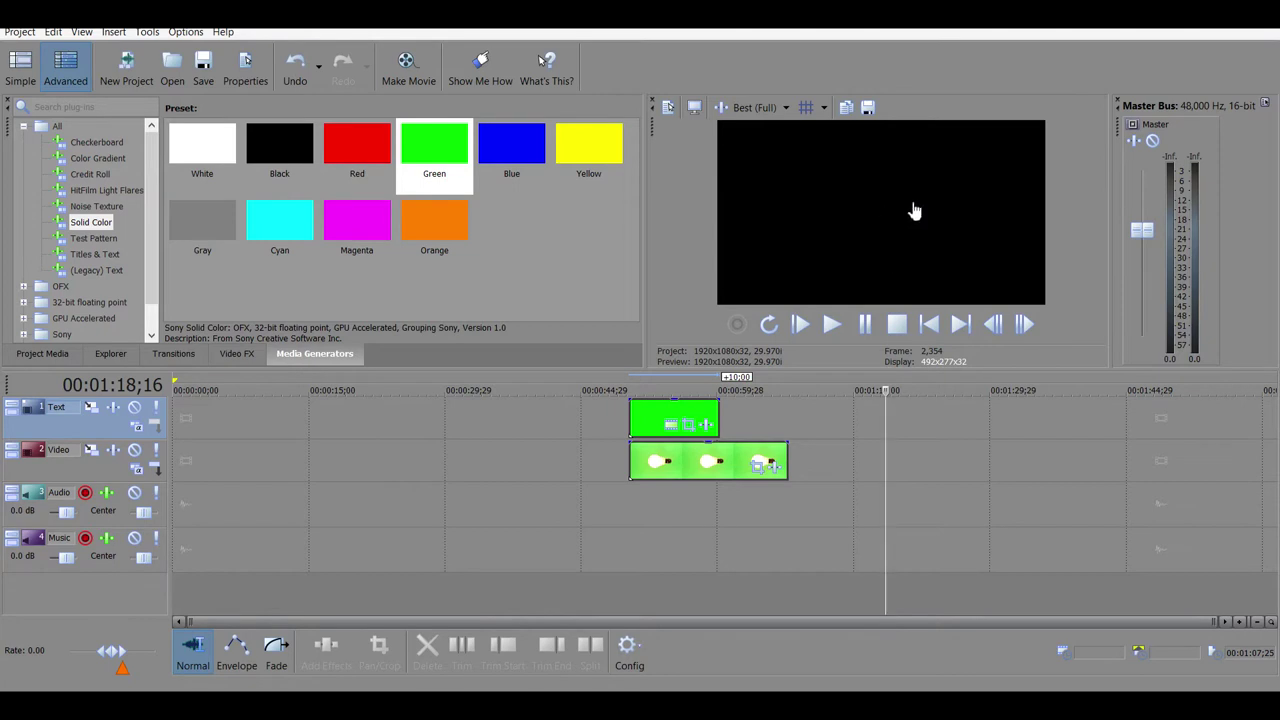
click(666, 508)
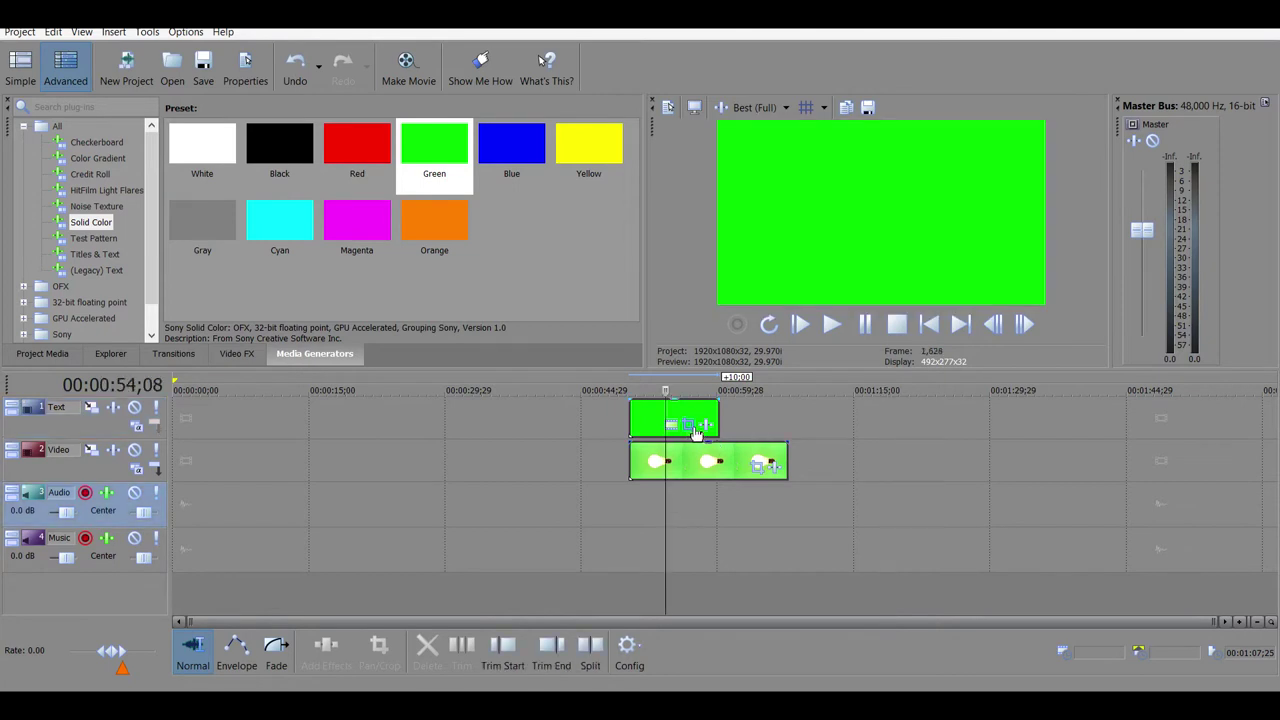
click(695, 430)
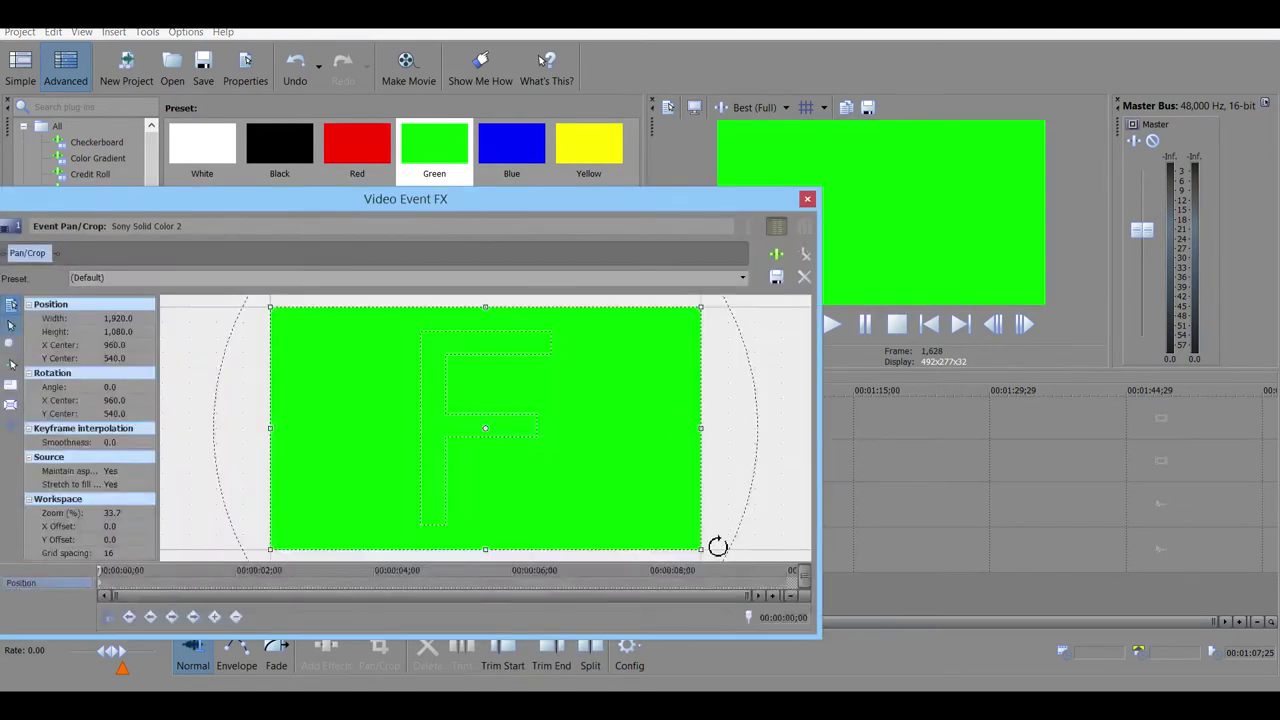
drag(698, 549, 760, 526)
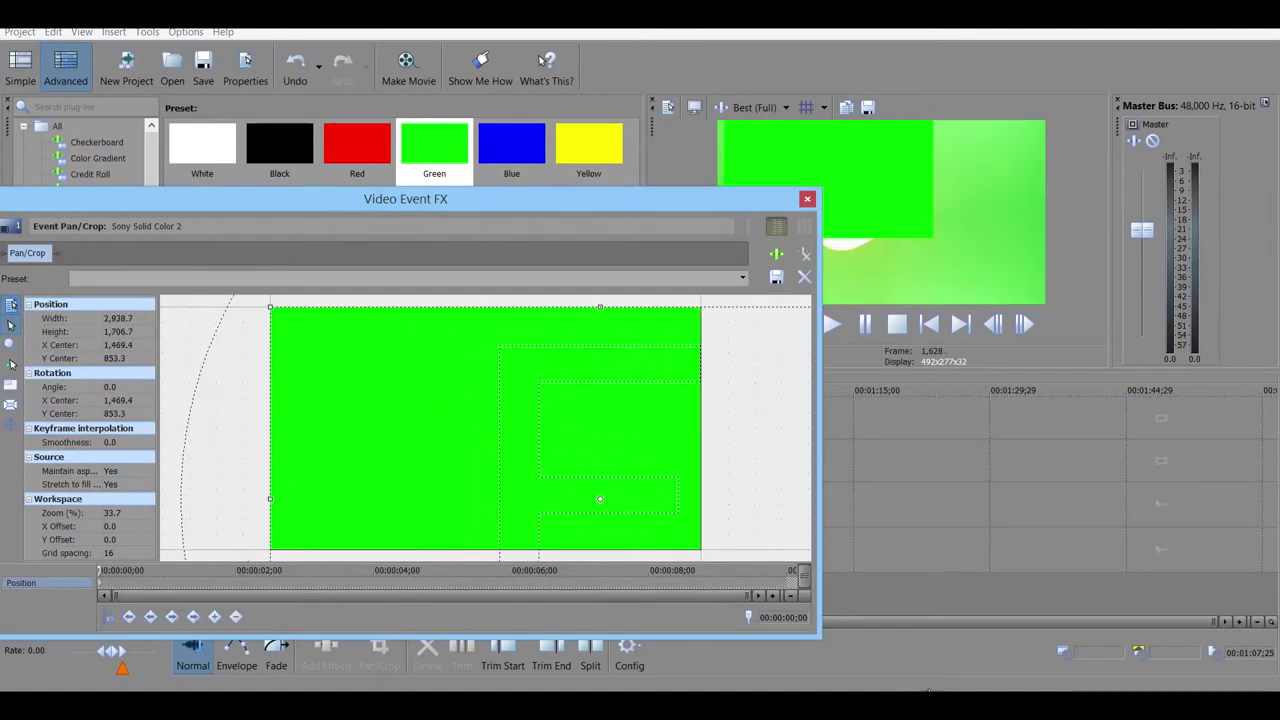
drag(708, 450, 568, 378)
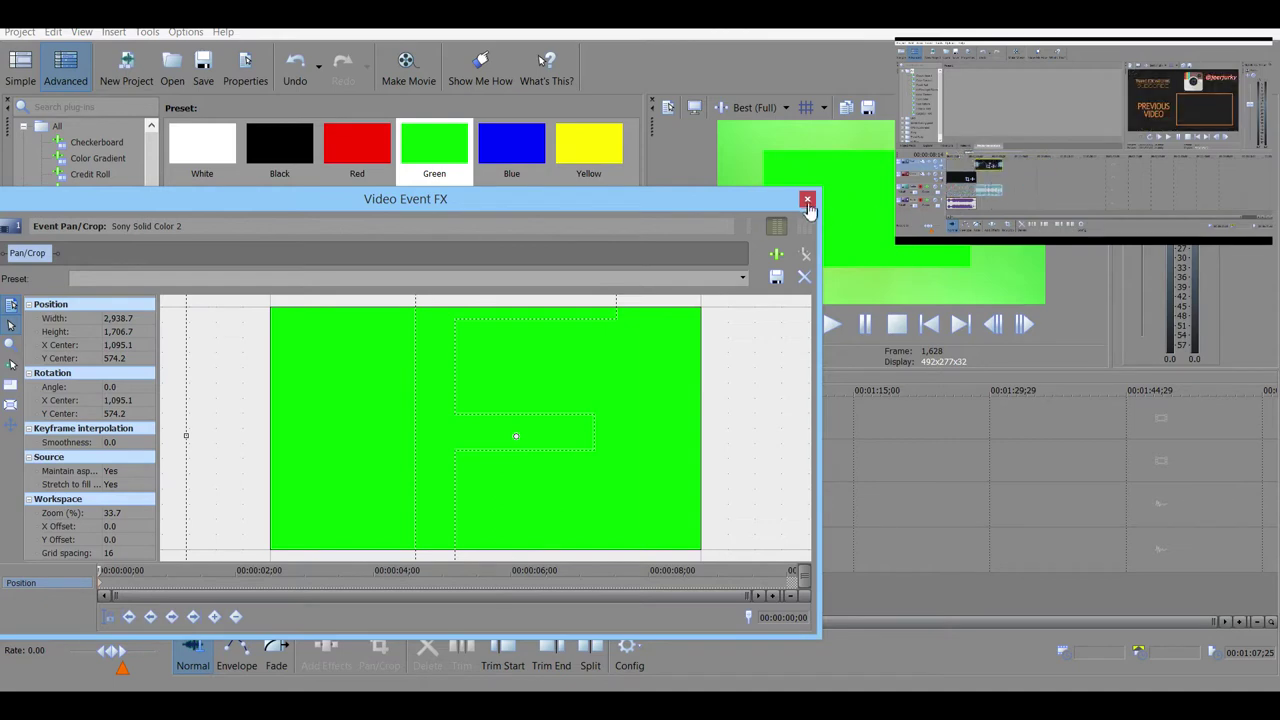
click(807, 198)
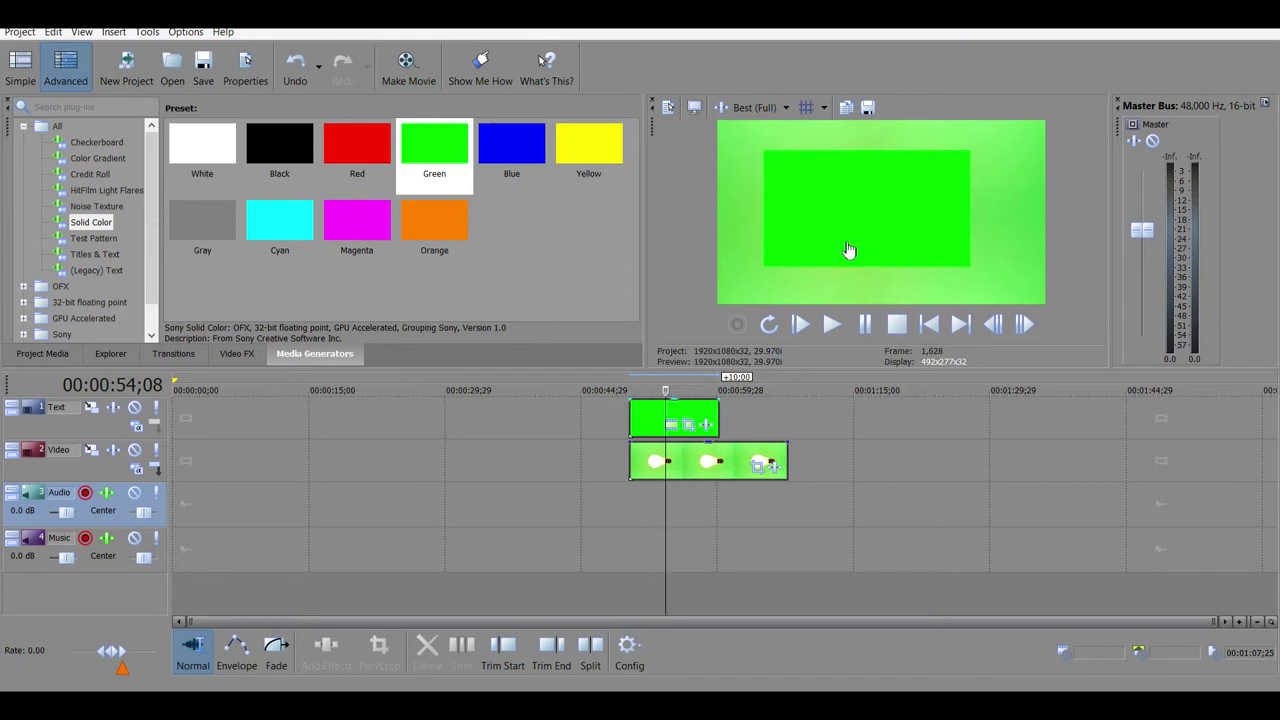
Step: Recolor the solid to match the light-bulb image's background by sampling it, with colour values 111, 0.67, 0.88, 1.0
click(673, 425)
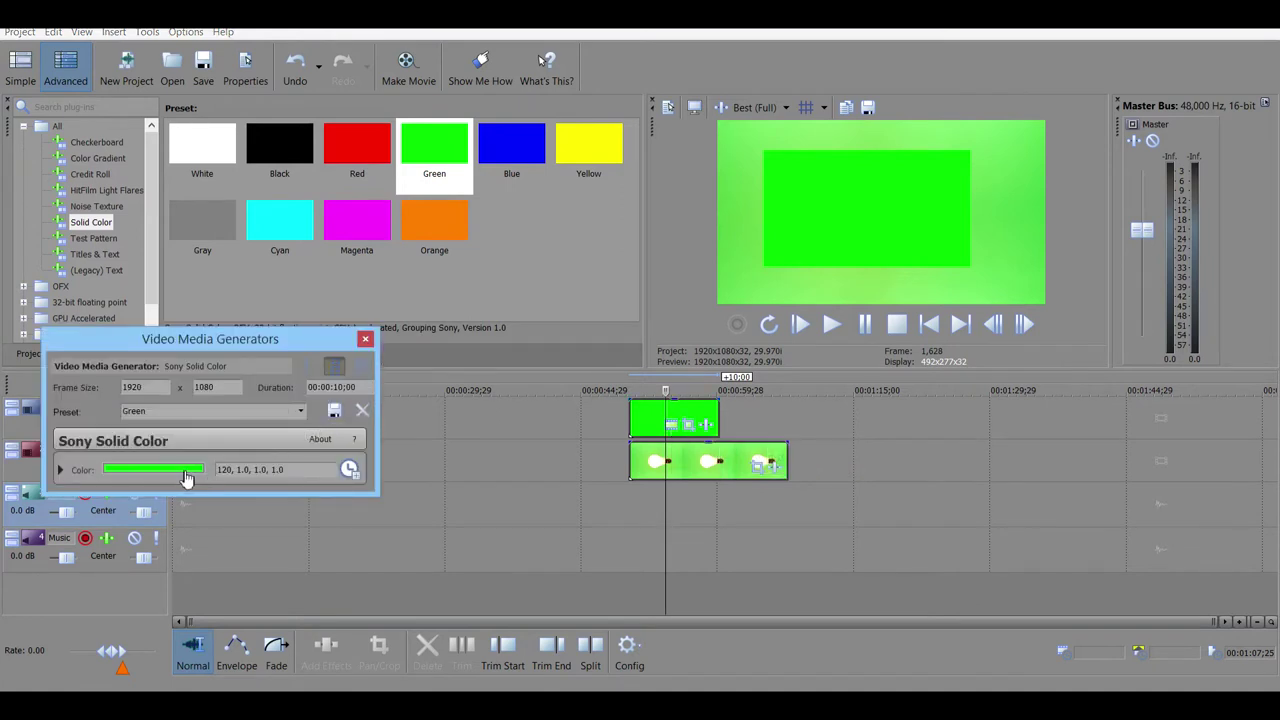
click(186, 476)
mouse_move(64, 505)
mouse_down()
mouse_move(60, 531)
mouse_move(120, 580)
mouse_move(103, 594)
mouse_move(121, 590)
mouse_up()
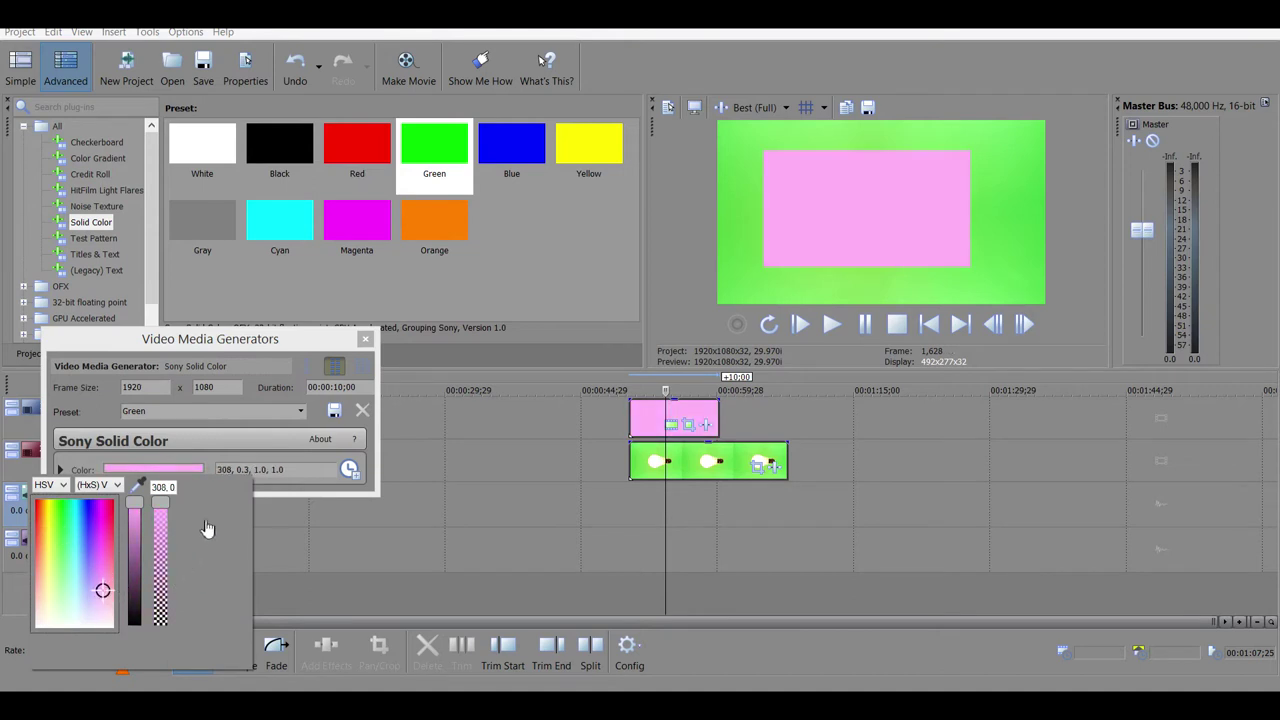
click(138, 485)
click(735, 211)
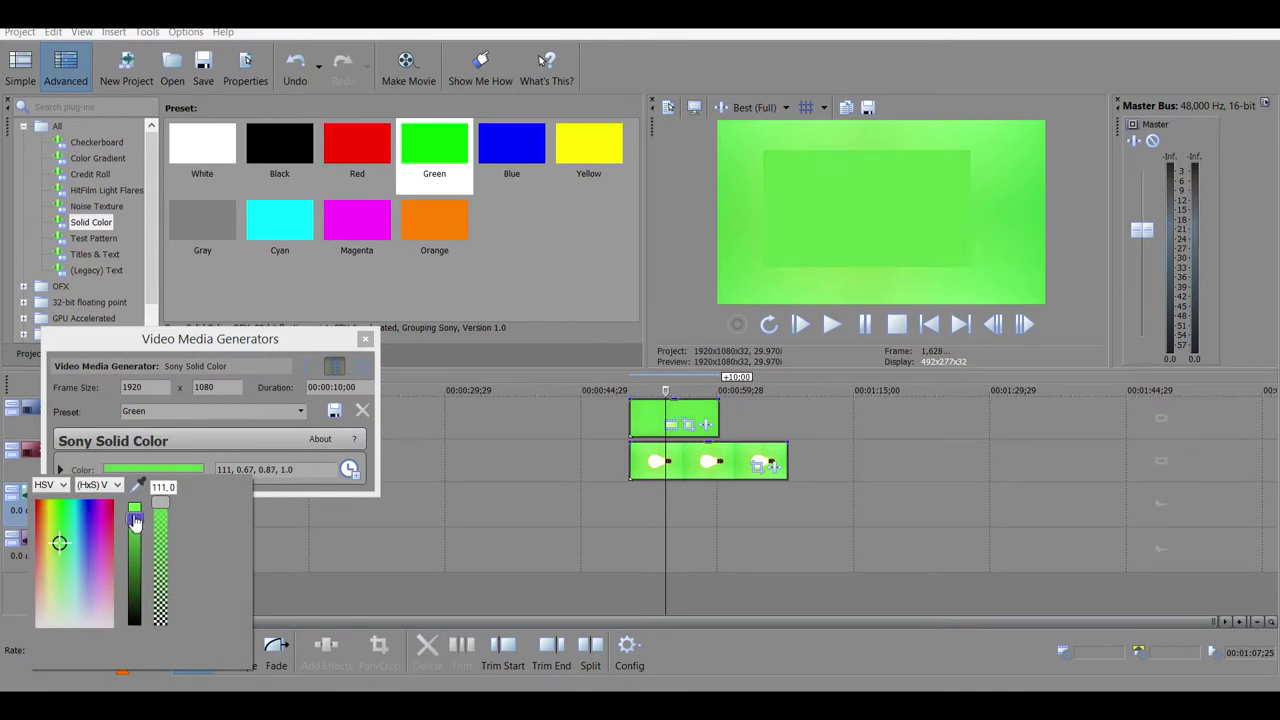
click(366, 341)
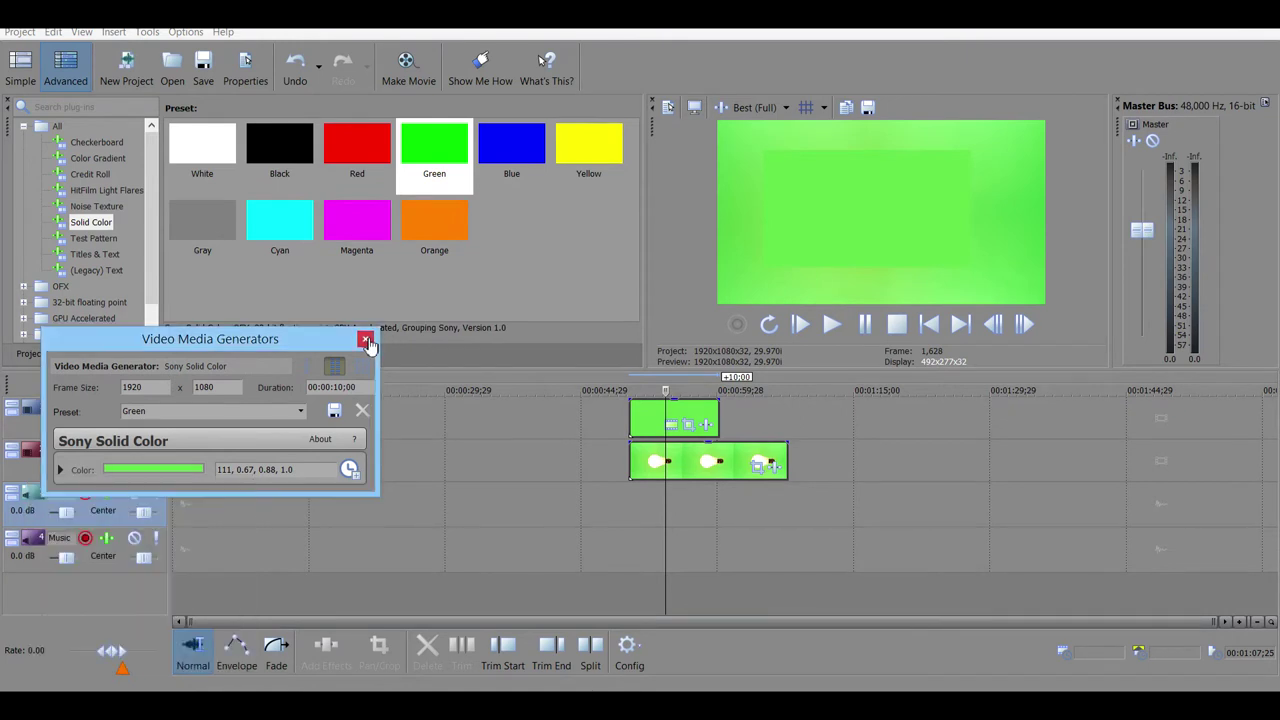
click(366, 342)
Step: Play back the colour-matched cover over the image, and delete both the solid and light-bulb clips from the timeline
key(space)
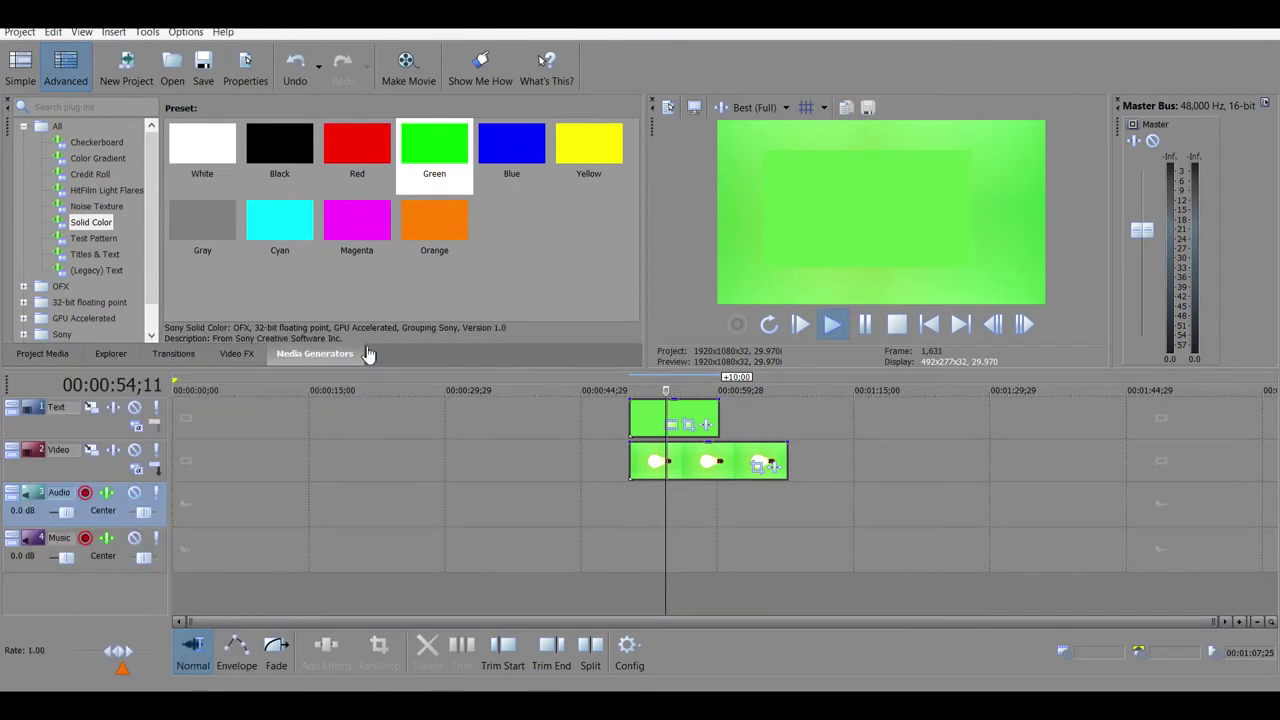
key(Return)
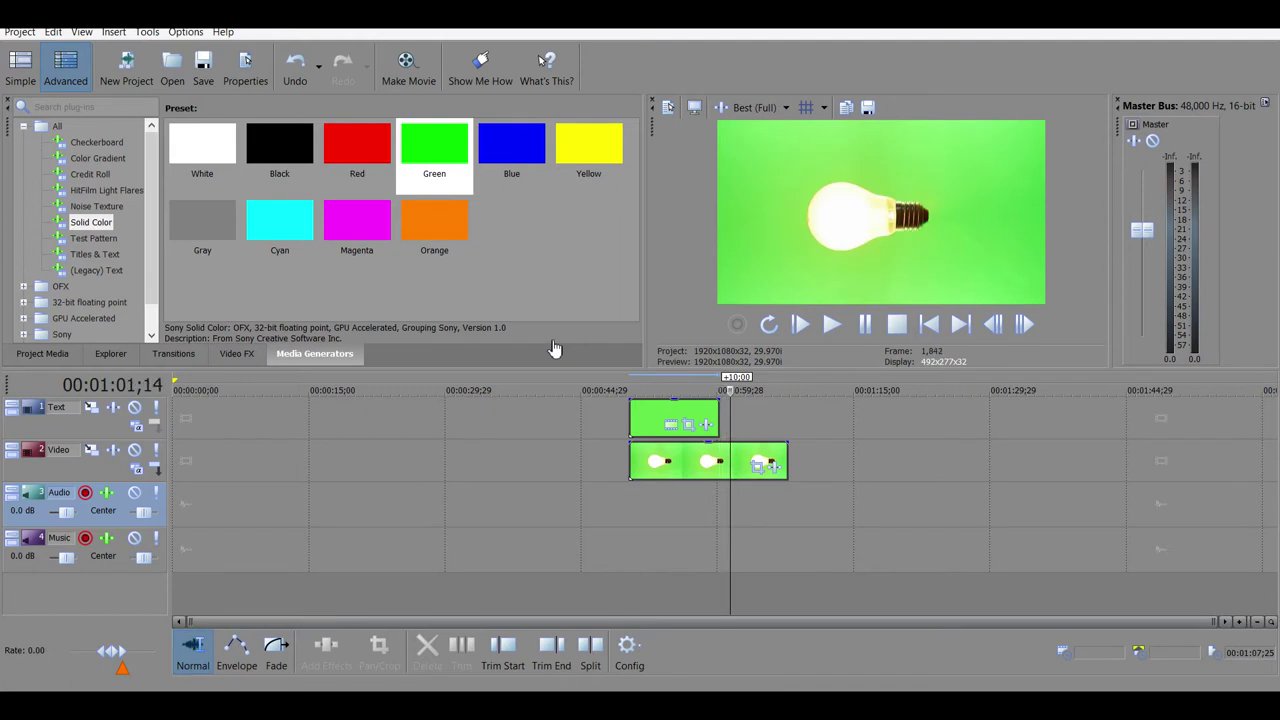
click(667, 417)
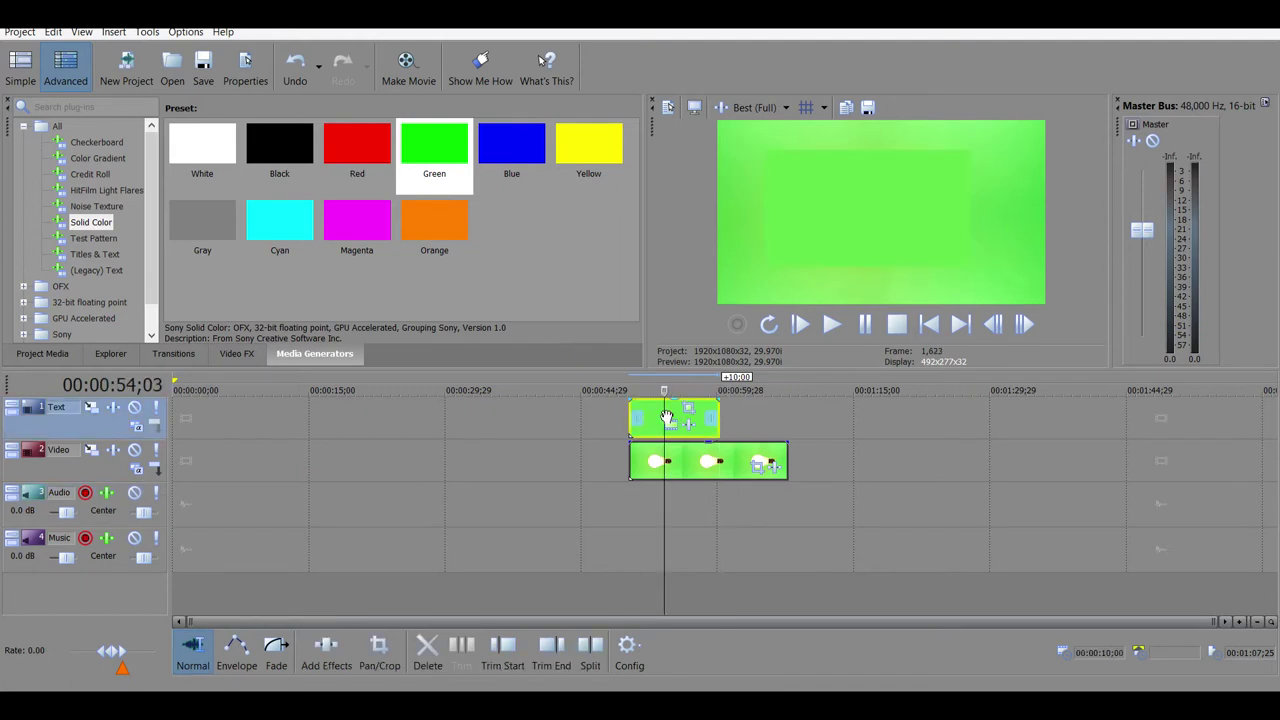
key(Delete)
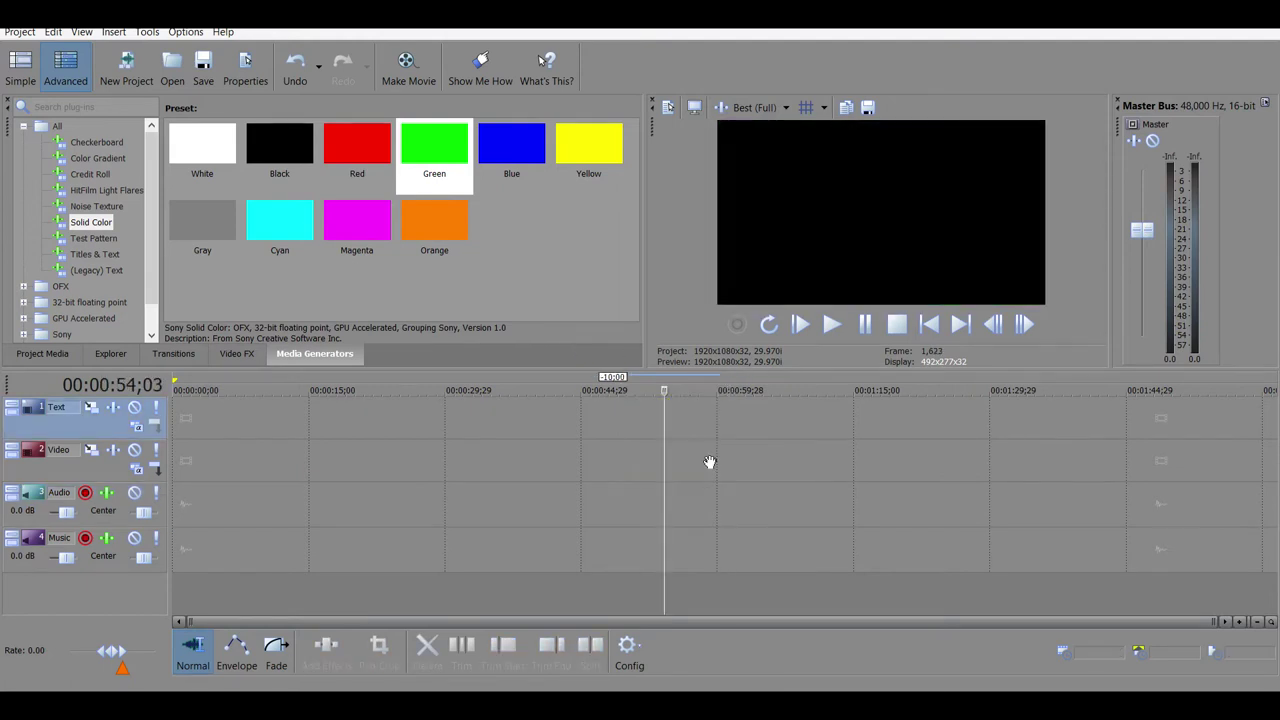
Step: Add the Snoop Dogg green-screen video to the Video track at about 00:00:38:23, matching the project video settings to the media
click(42, 353)
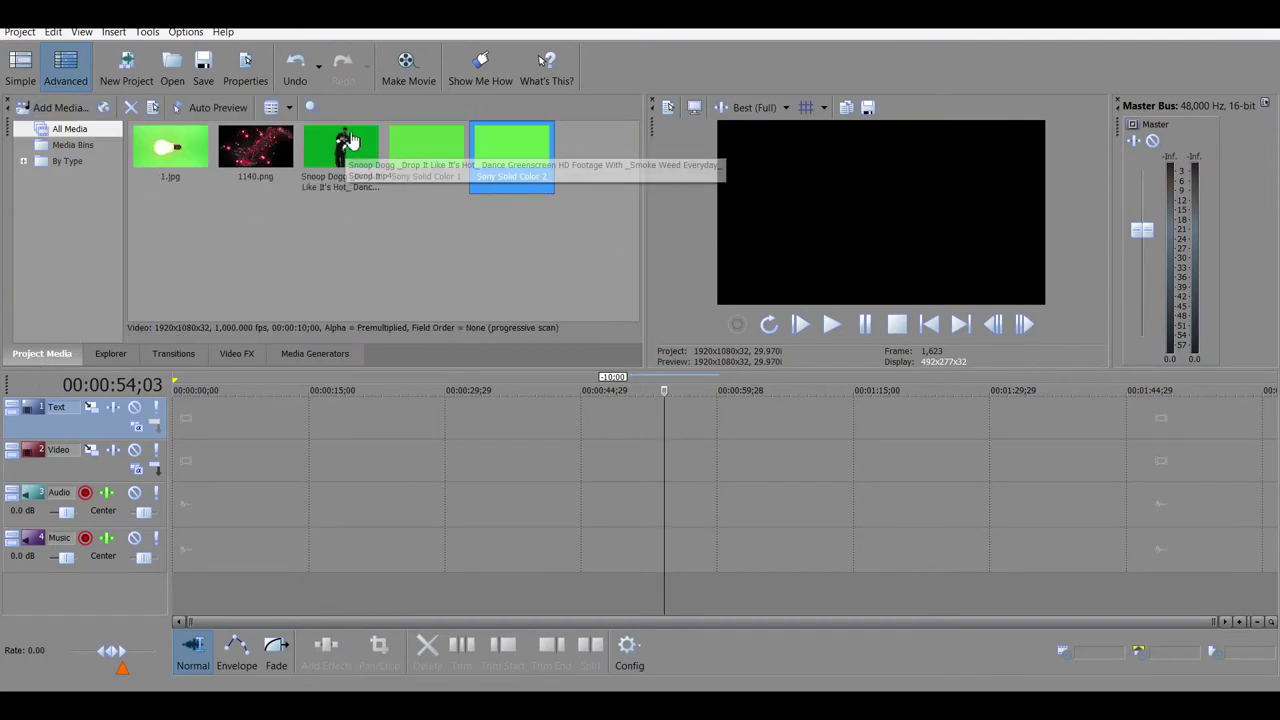
click(343, 150)
drag(470, 205, 523, 441)
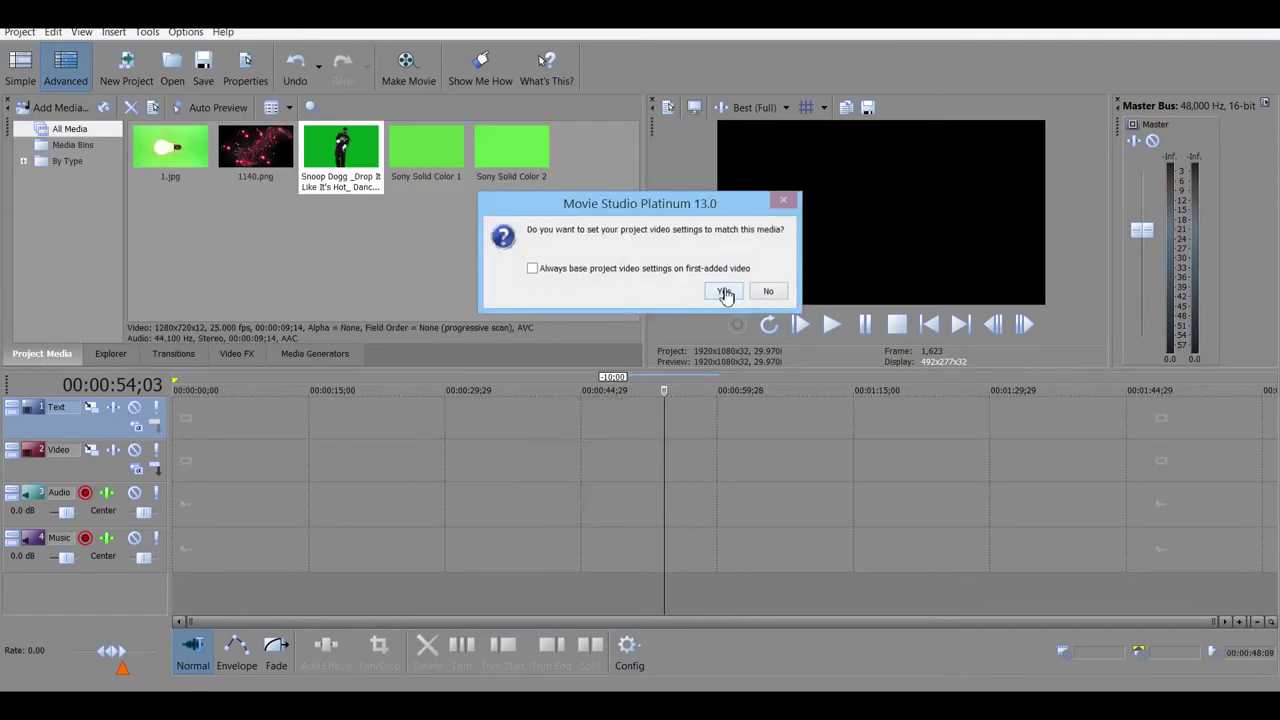
click(725, 291)
click(529, 430)
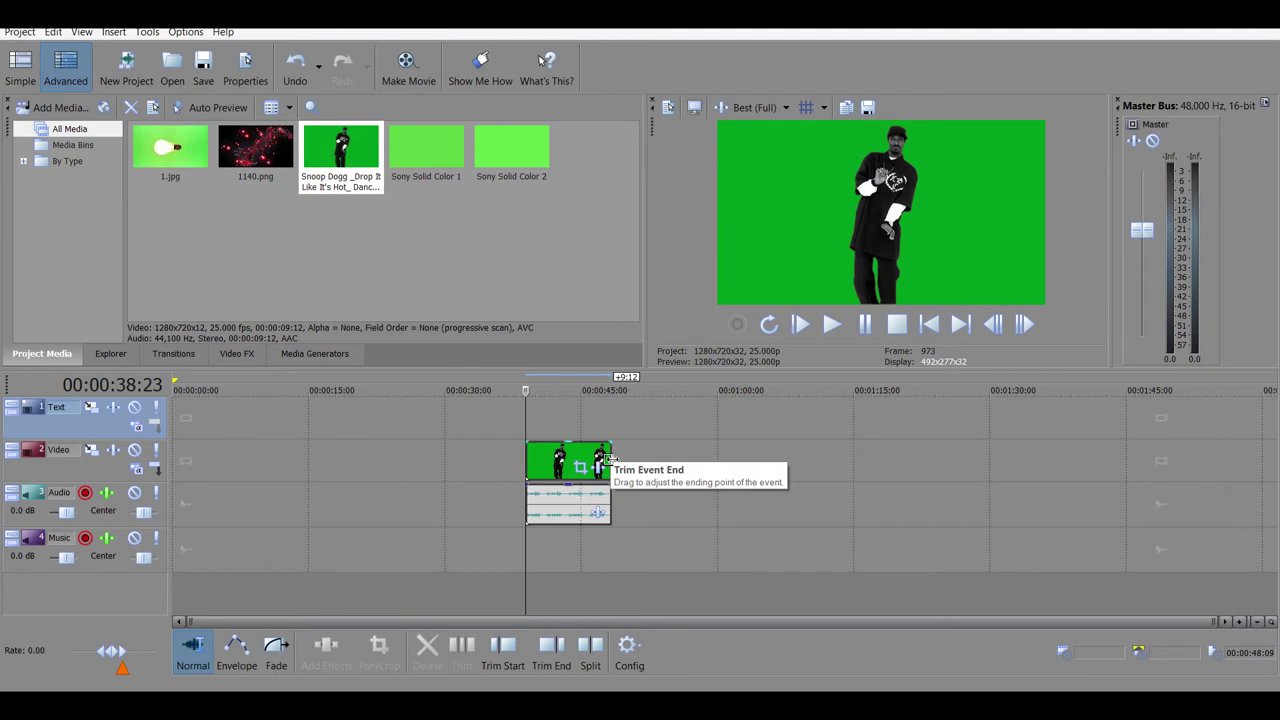
Step: Apply the Chroma Keyer effect with the Green Screen preset to the dancer clip
click(237, 355)
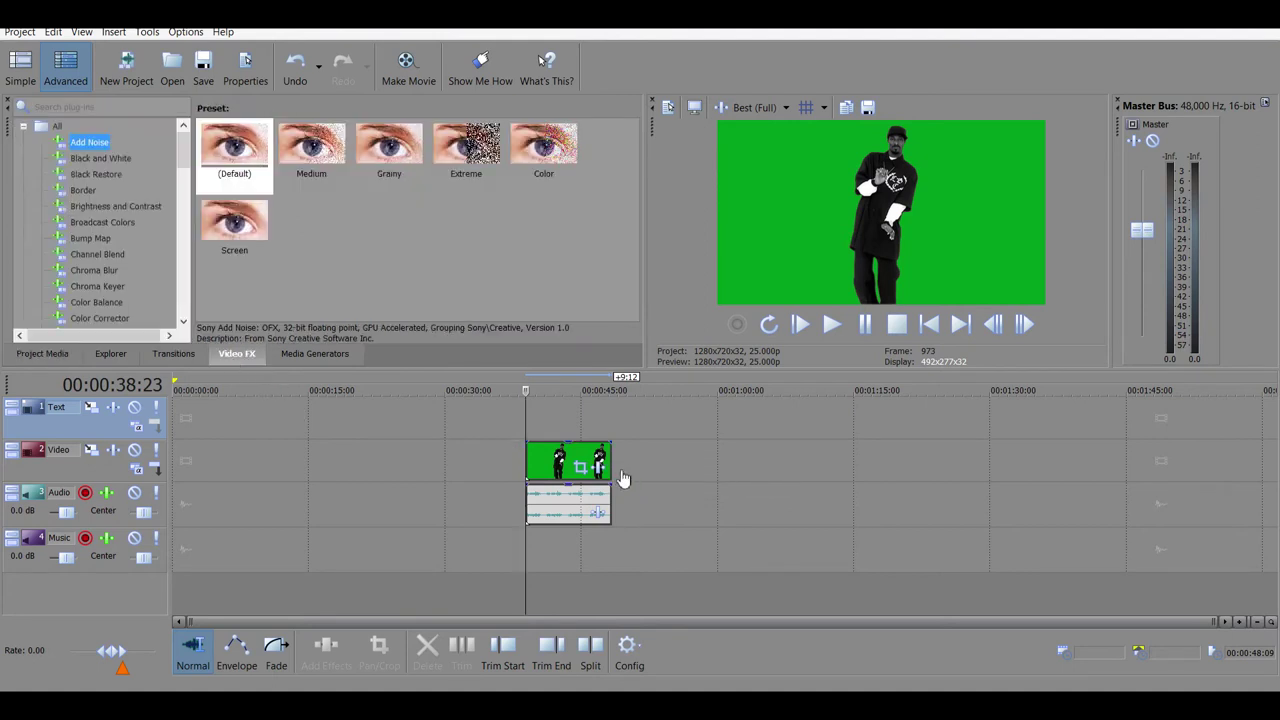
click(100, 286)
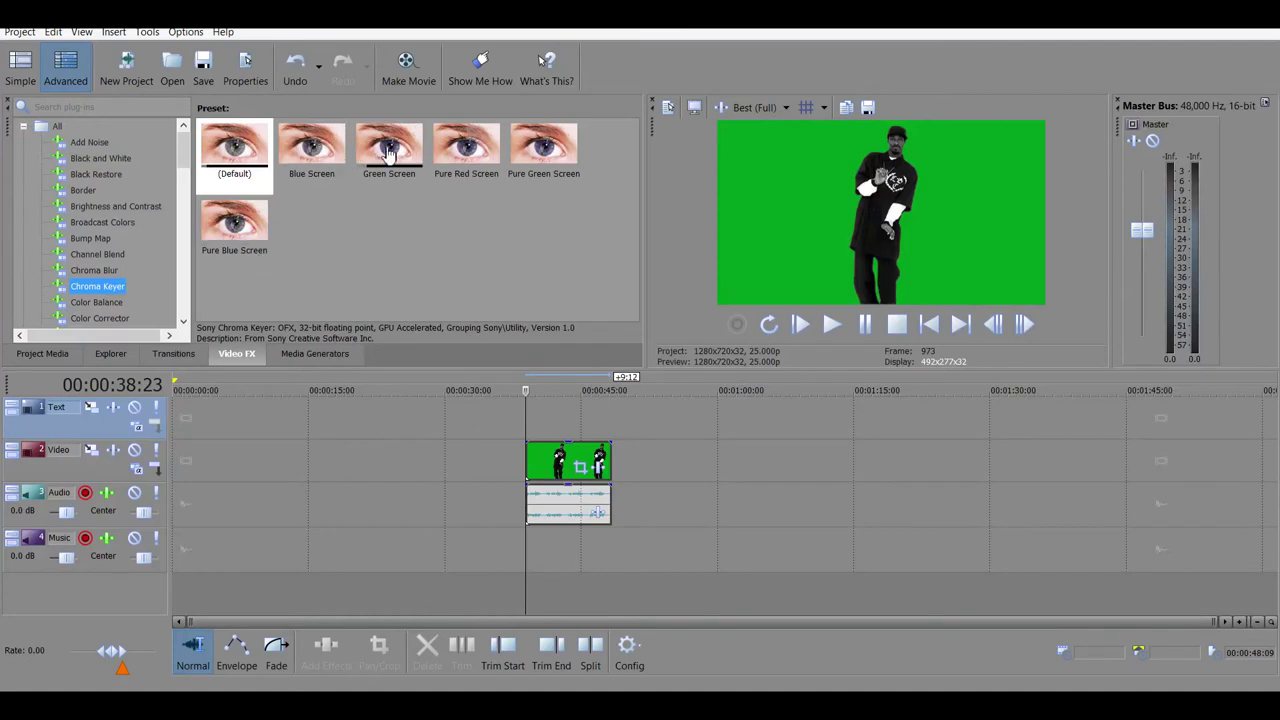
drag(389, 152, 670, 435)
drag(560, 457, 560, 457)
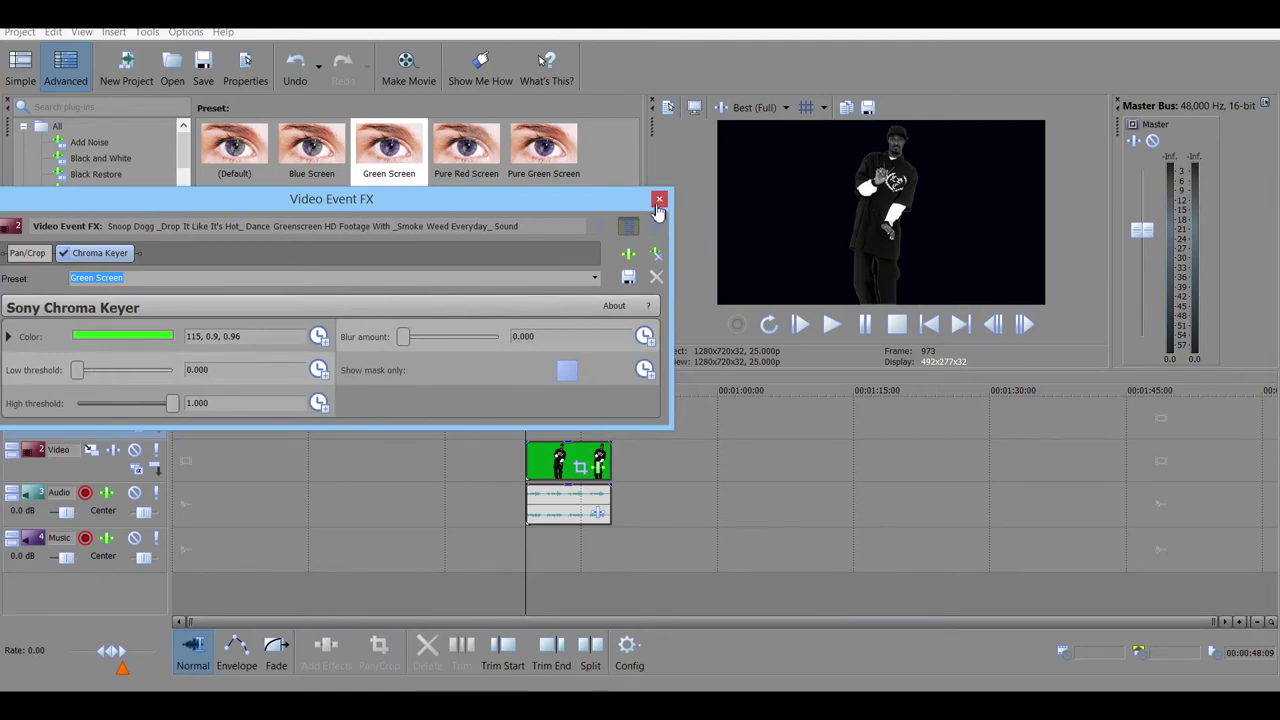
click(659, 201)
Step: Move the keyed dancer video up to the Text track and place the background image 1140.png beneath it on the Video track
click(42, 353)
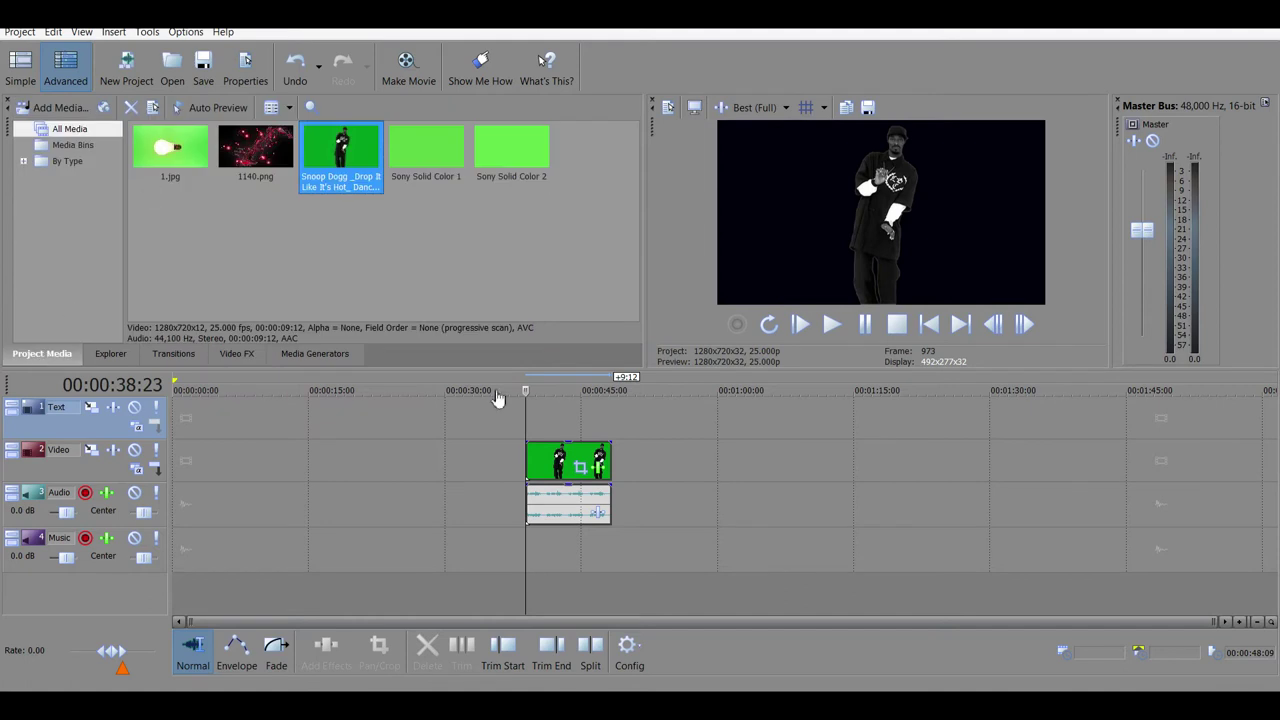
drag(568, 458, 572, 418)
drag(255, 155, 542, 460)
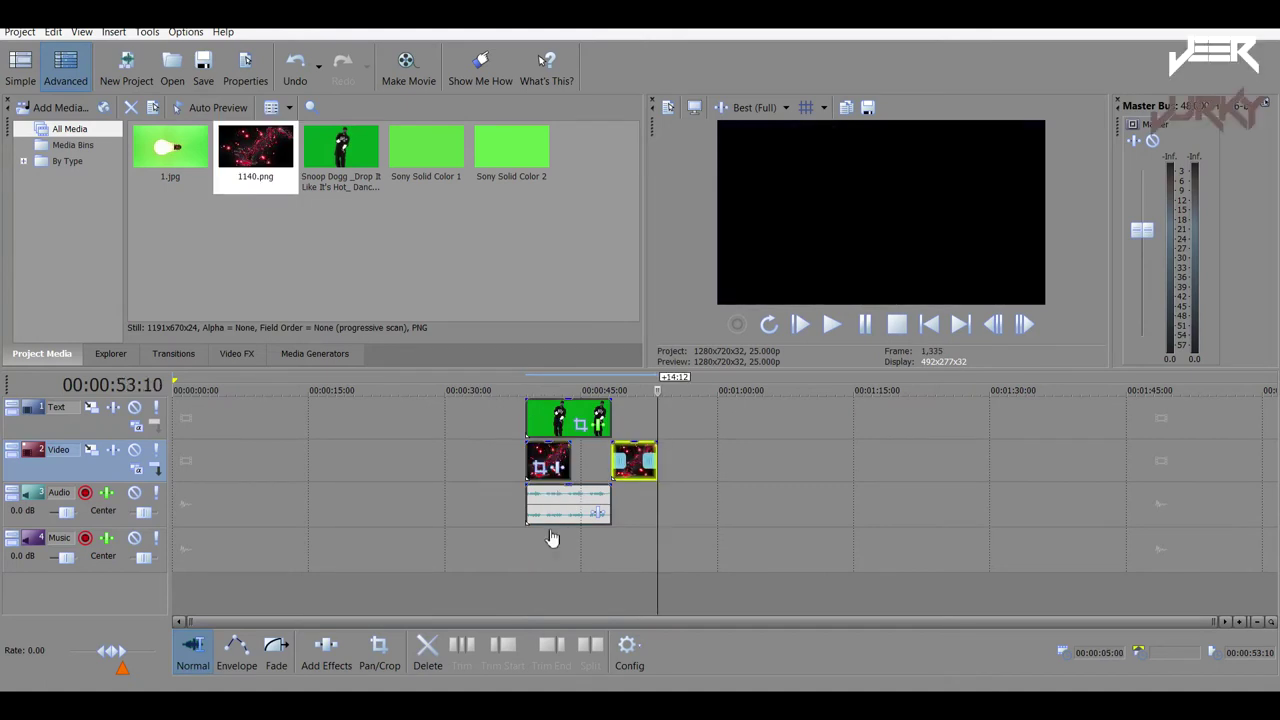
Step: Delete the extra 1140.png clip that follows the dancer video on the Video track
click(640, 454)
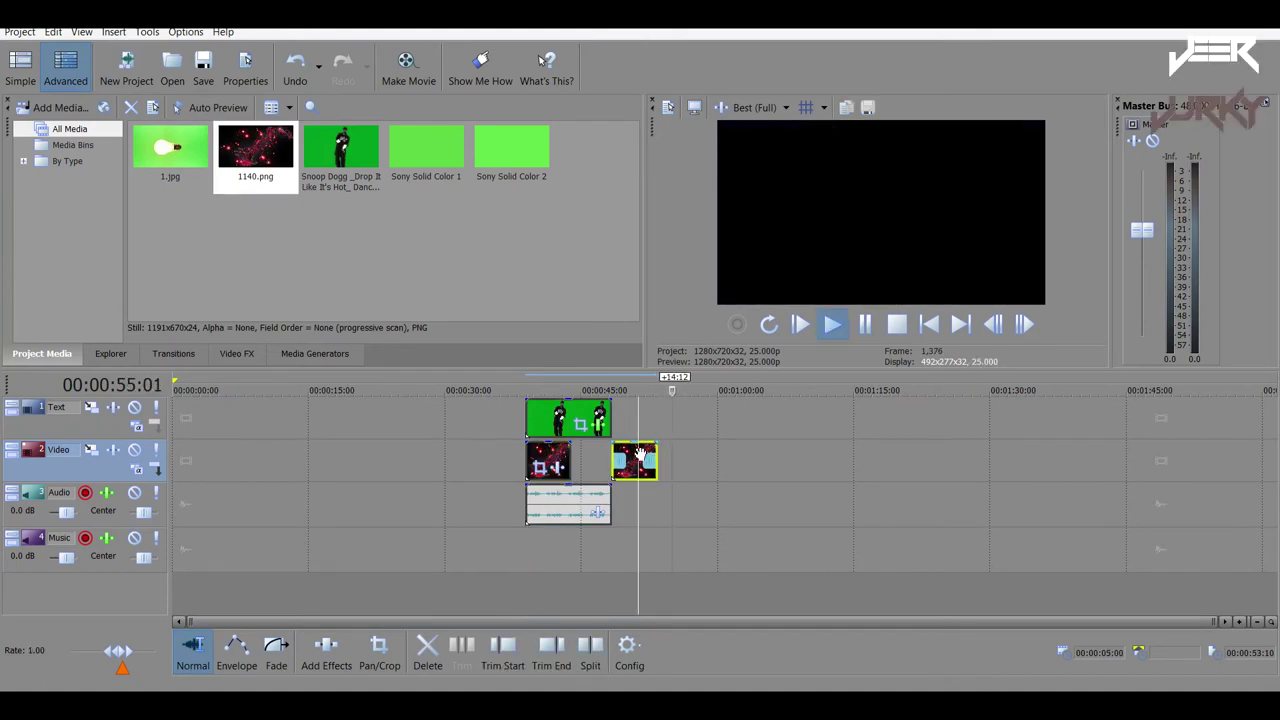
key(Delete)
key(Return)
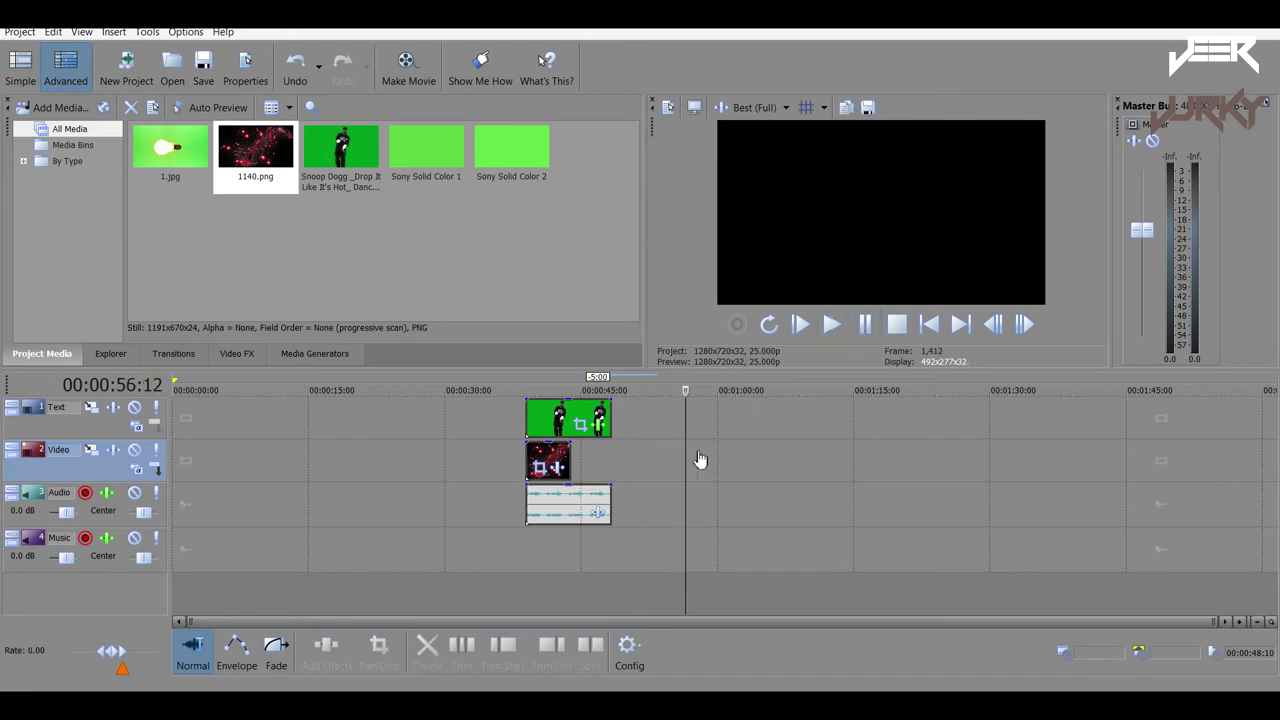
Step: Play back the keyed dancer over the 1140.png background from the start of the clips
click(530, 555)
key(Return)
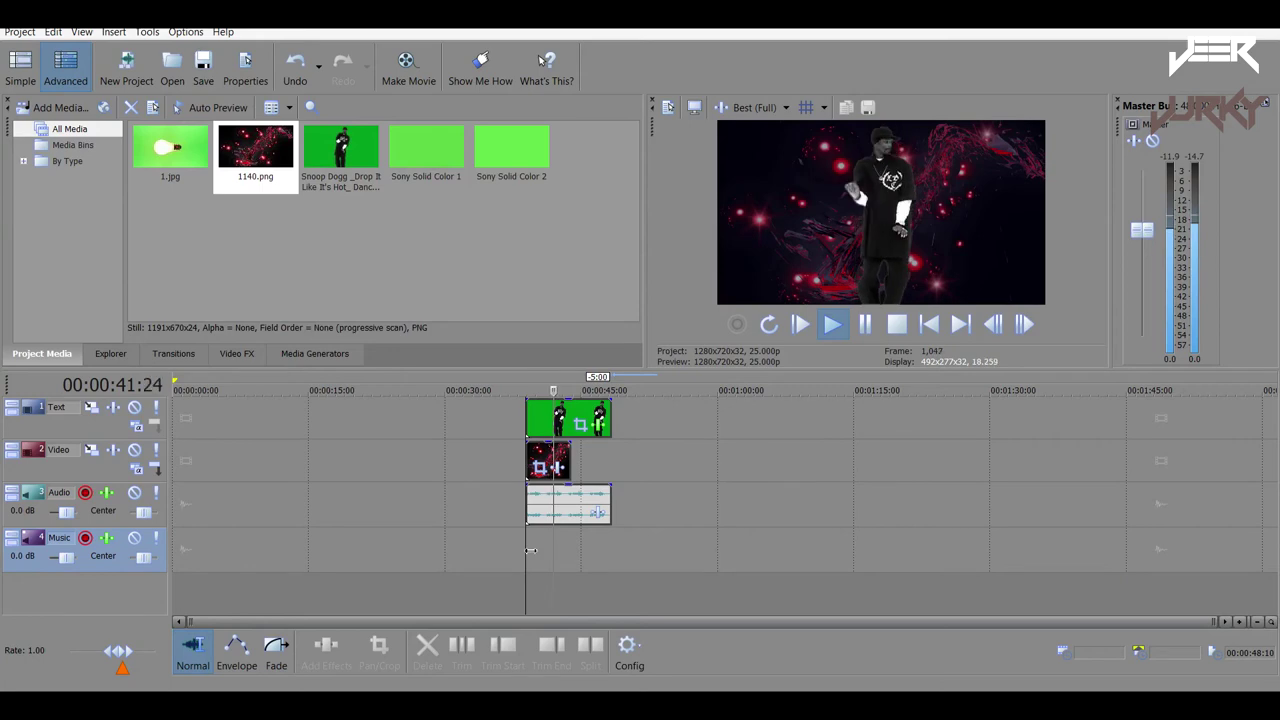
key(Return)
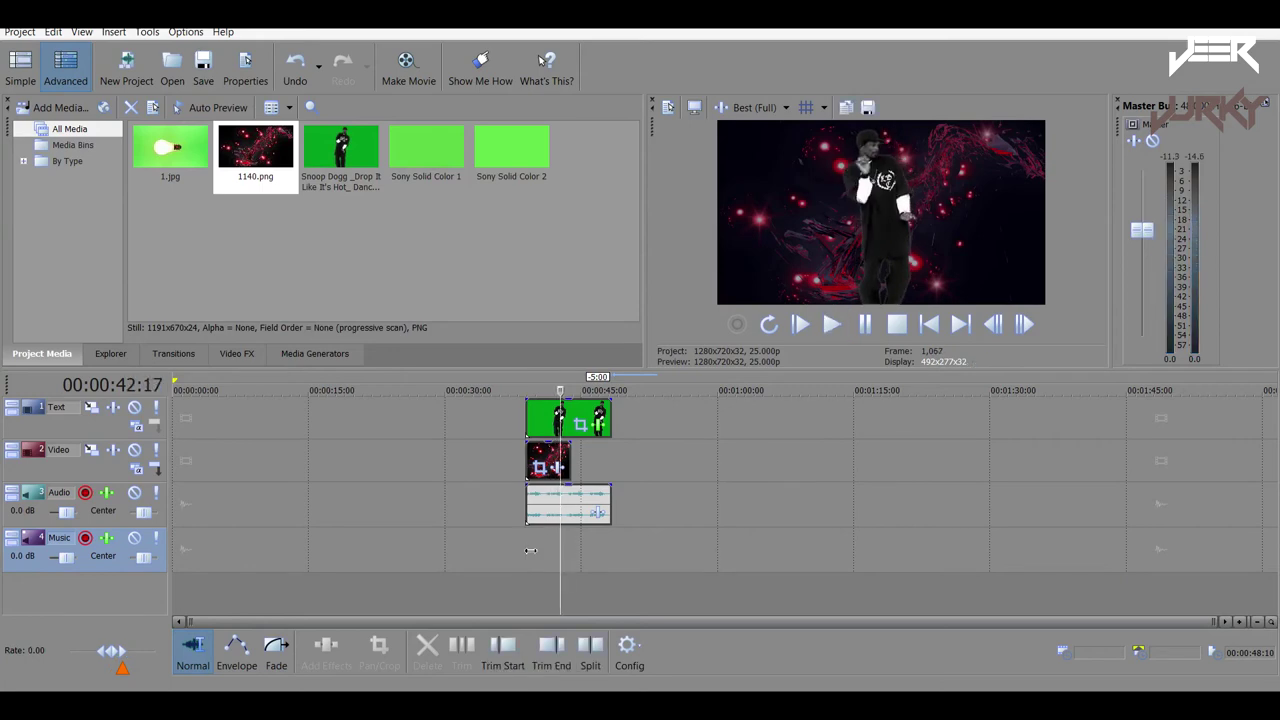
Step: Shrink the dancer into the frame's upper-left area with Pan/Crop, using a crop of about 2,256.2 x 1,373.9
click(580, 428)
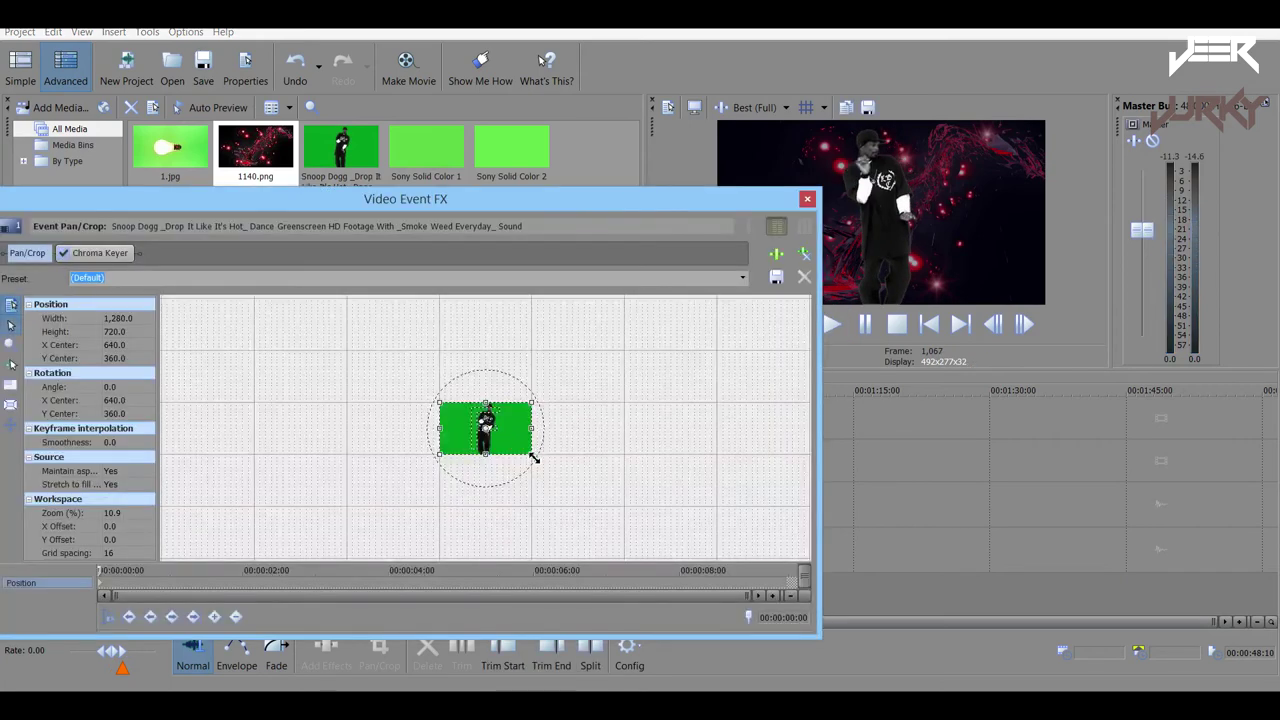
drag(533, 457, 602, 501)
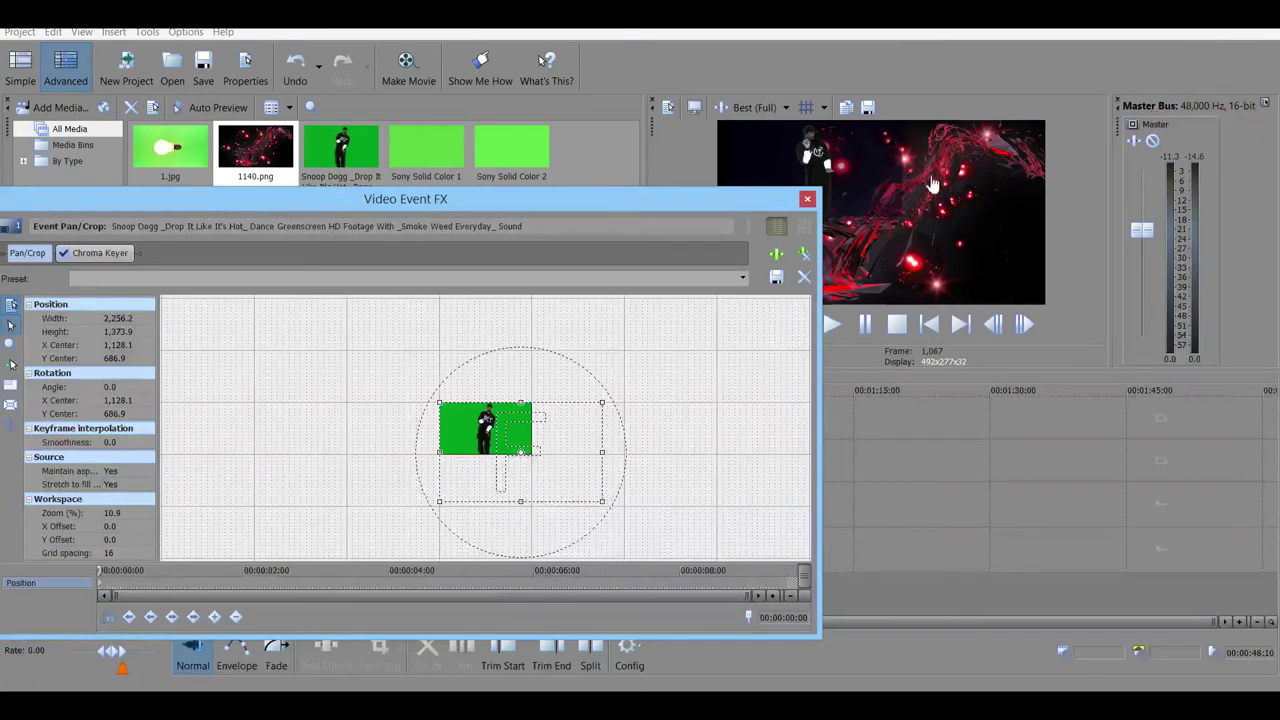
click(806, 202)
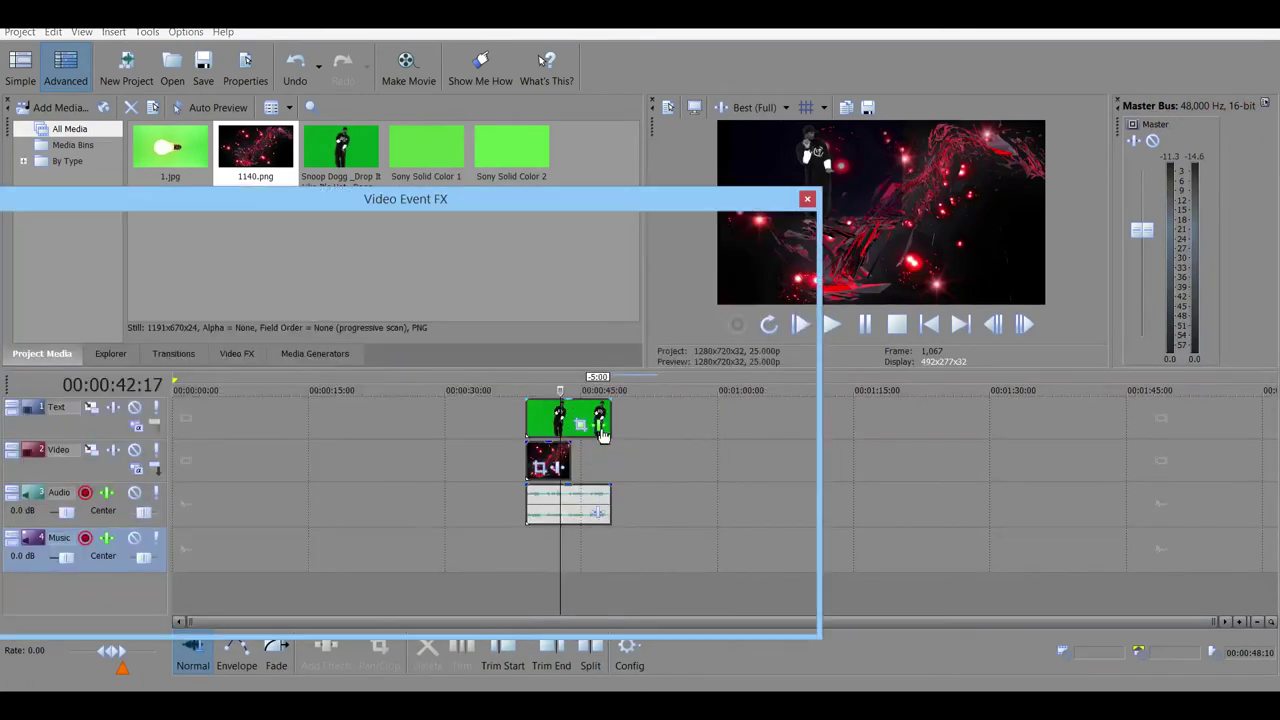
Step: Set the dancer video's Chroma Keyer to a low threshold of 0.524 and a high threshold of 0.000
click(601, 428)
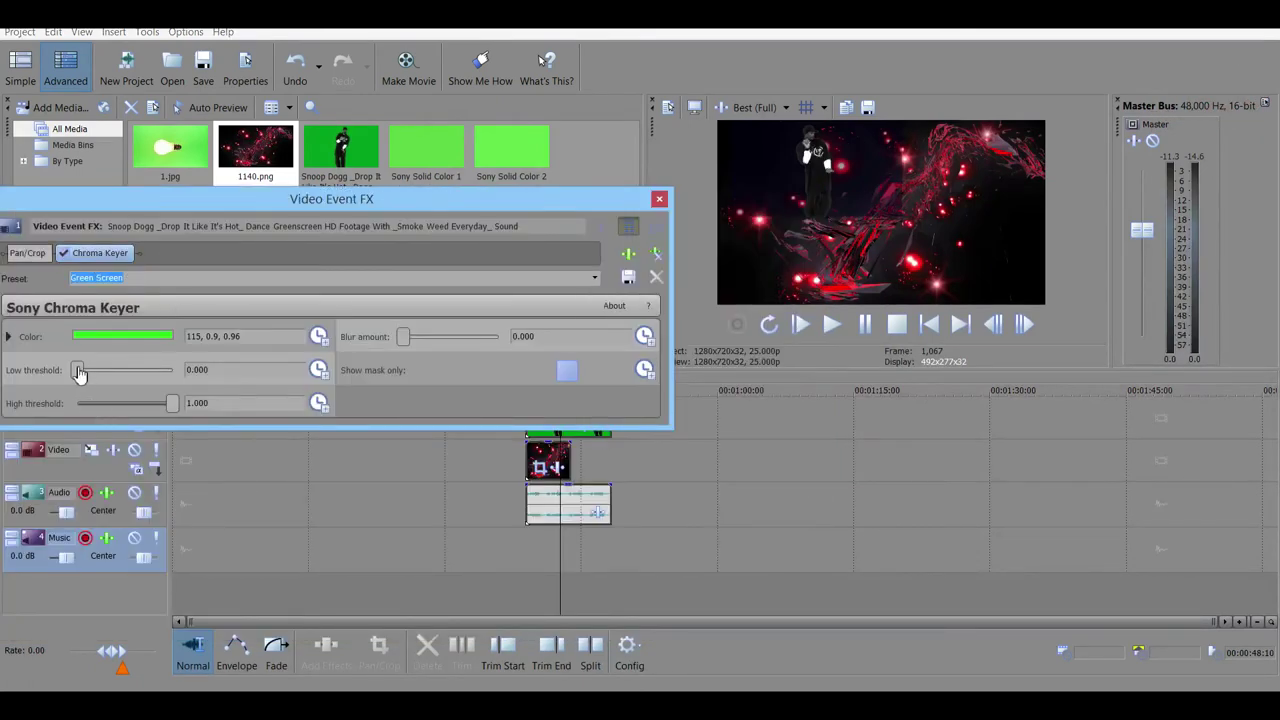
drag(80, 372, 62, 410)
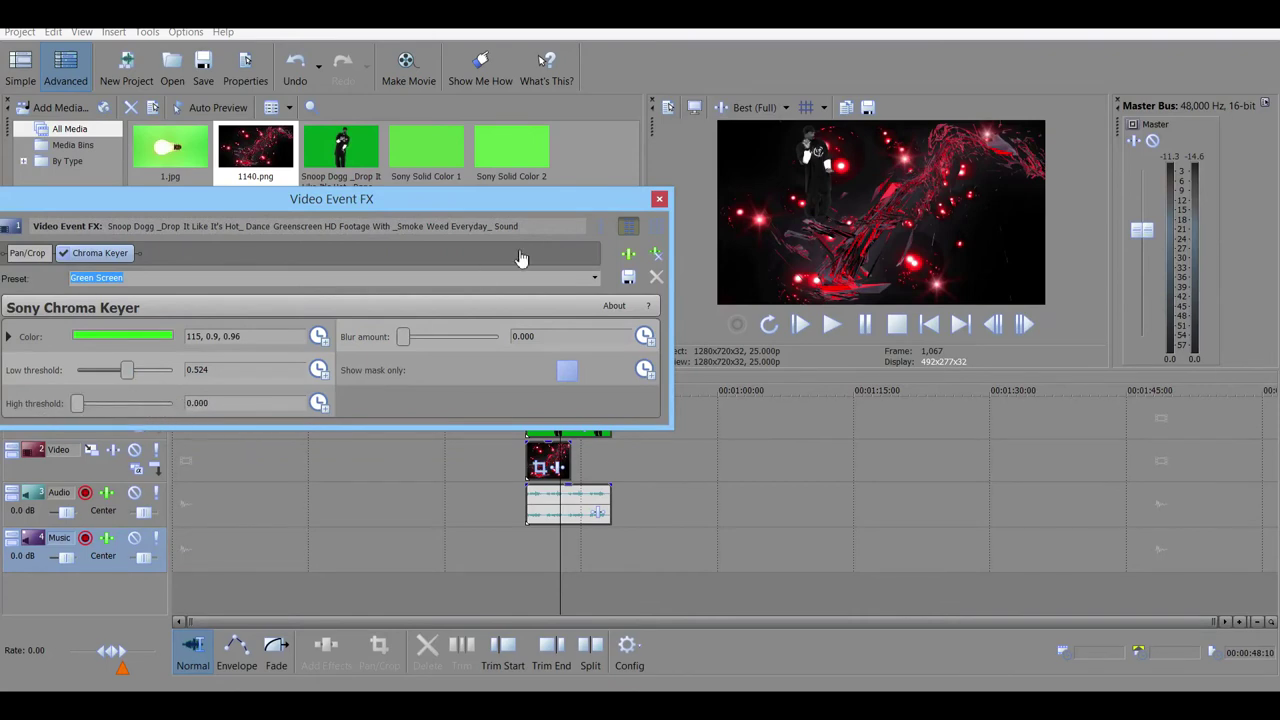
click(660, 202)
Step: Play back the resized dancer with the adjusted key and pause just past the end of the background image
key(space)
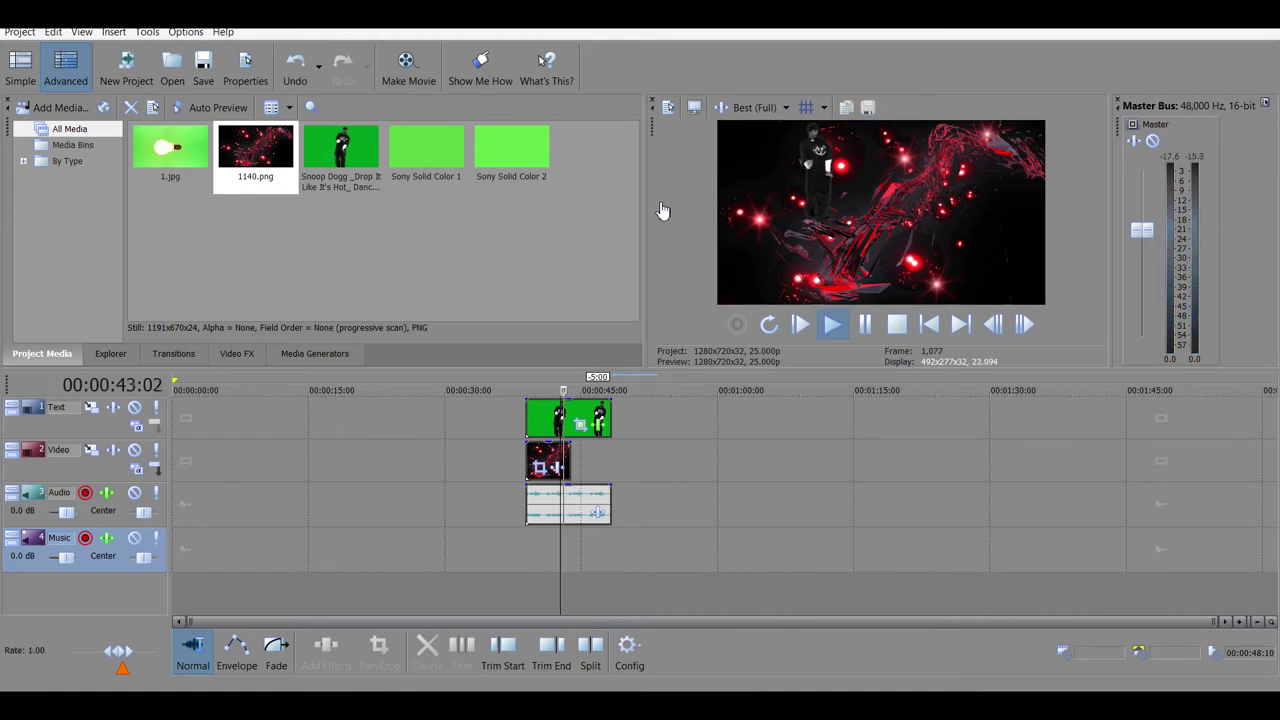
key(Return)
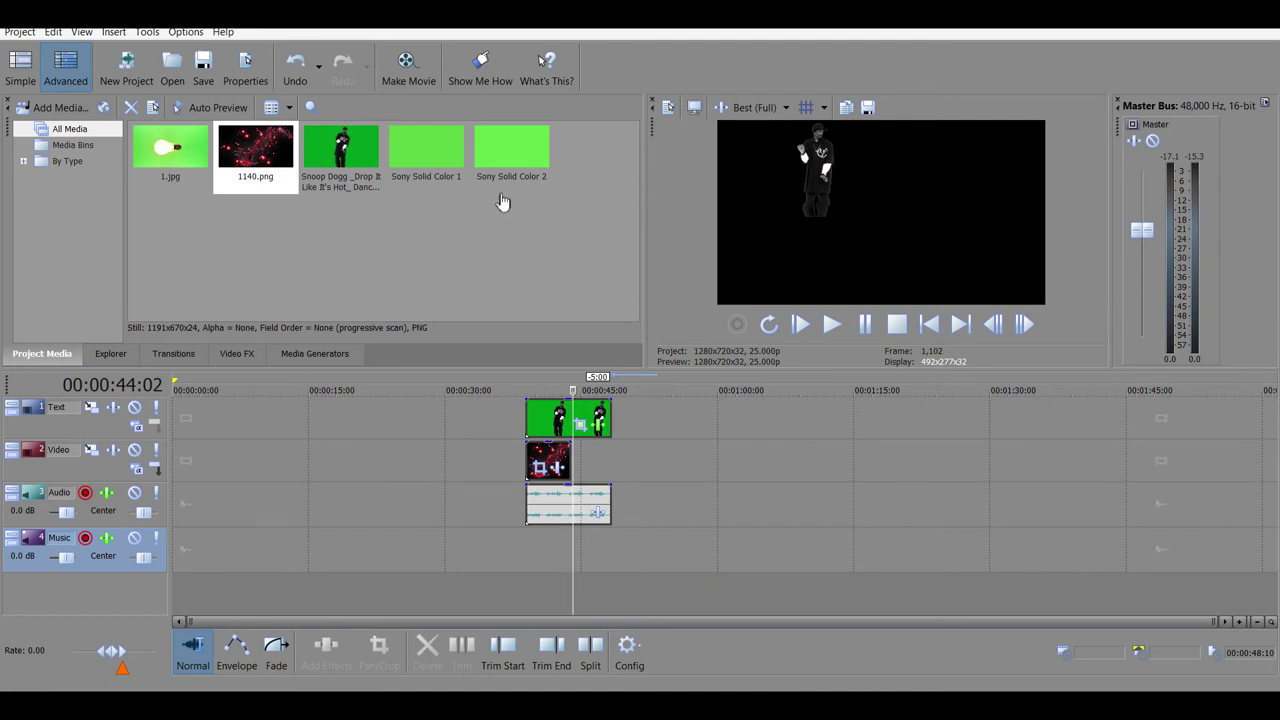
click(232, 355)
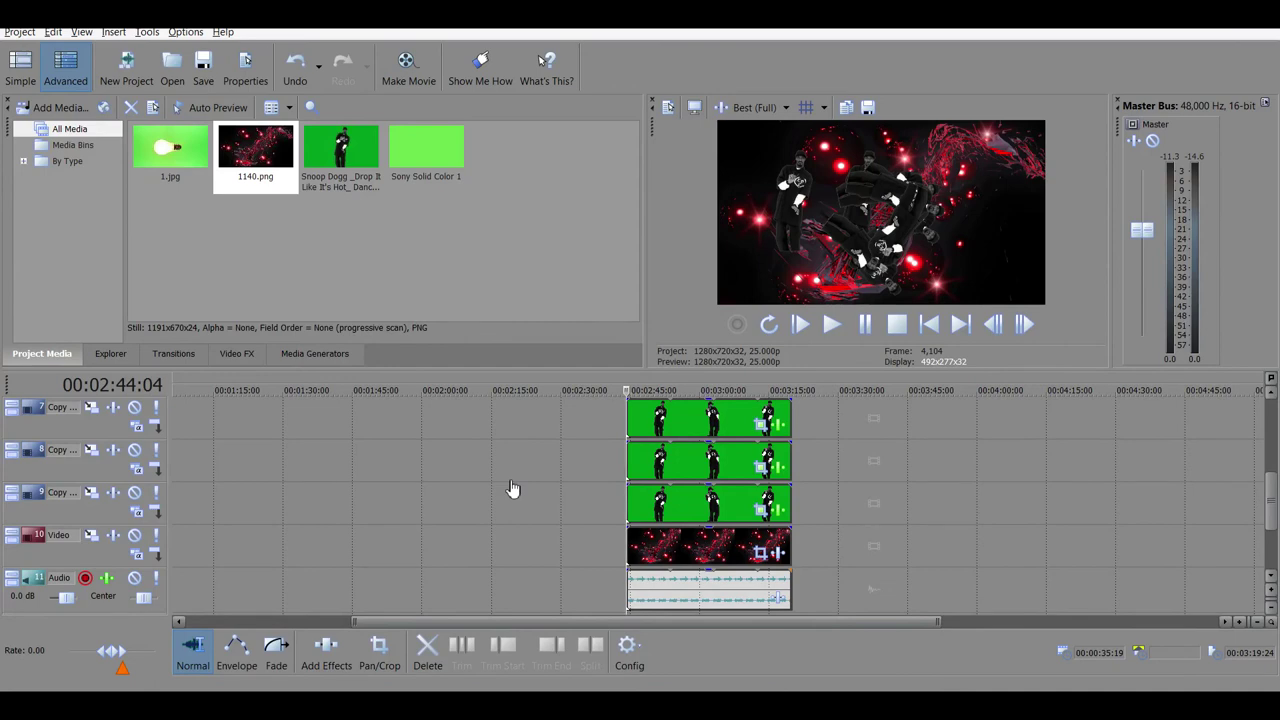
Step: Play a few seconds of the multi-dancer composite from the start of its clips at Best (Full) preview quality
key(space)
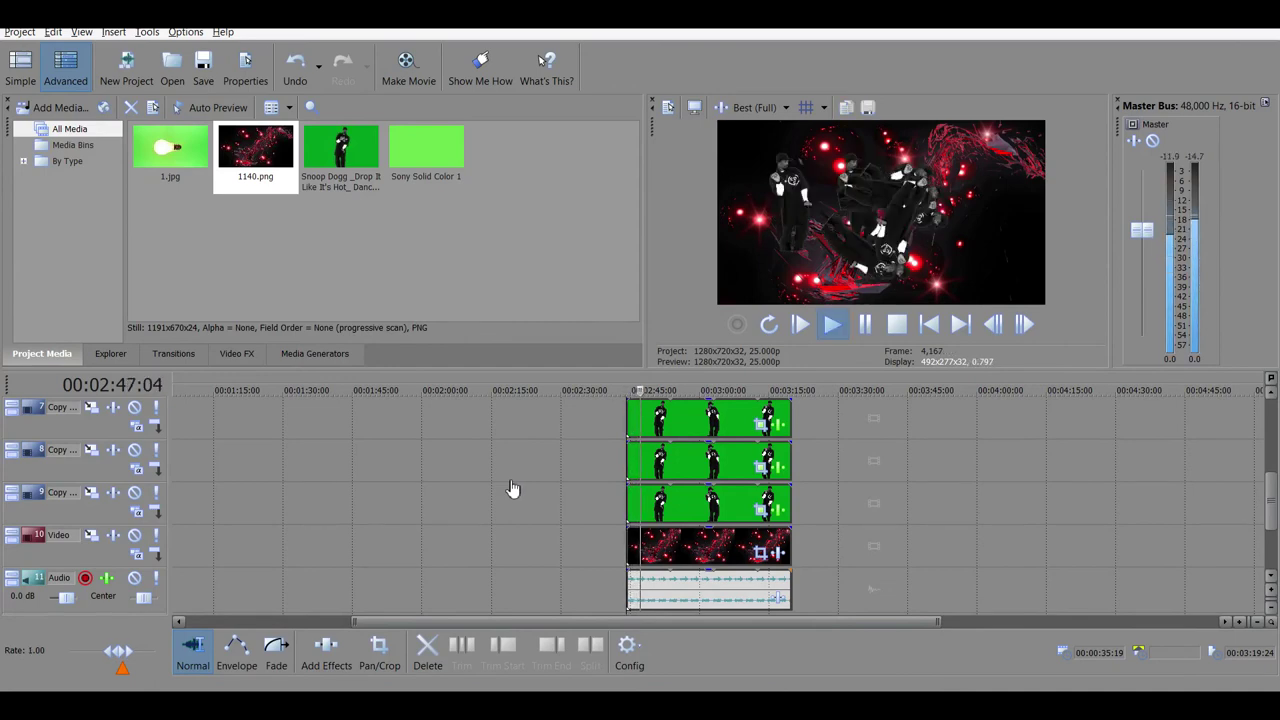
key(space)
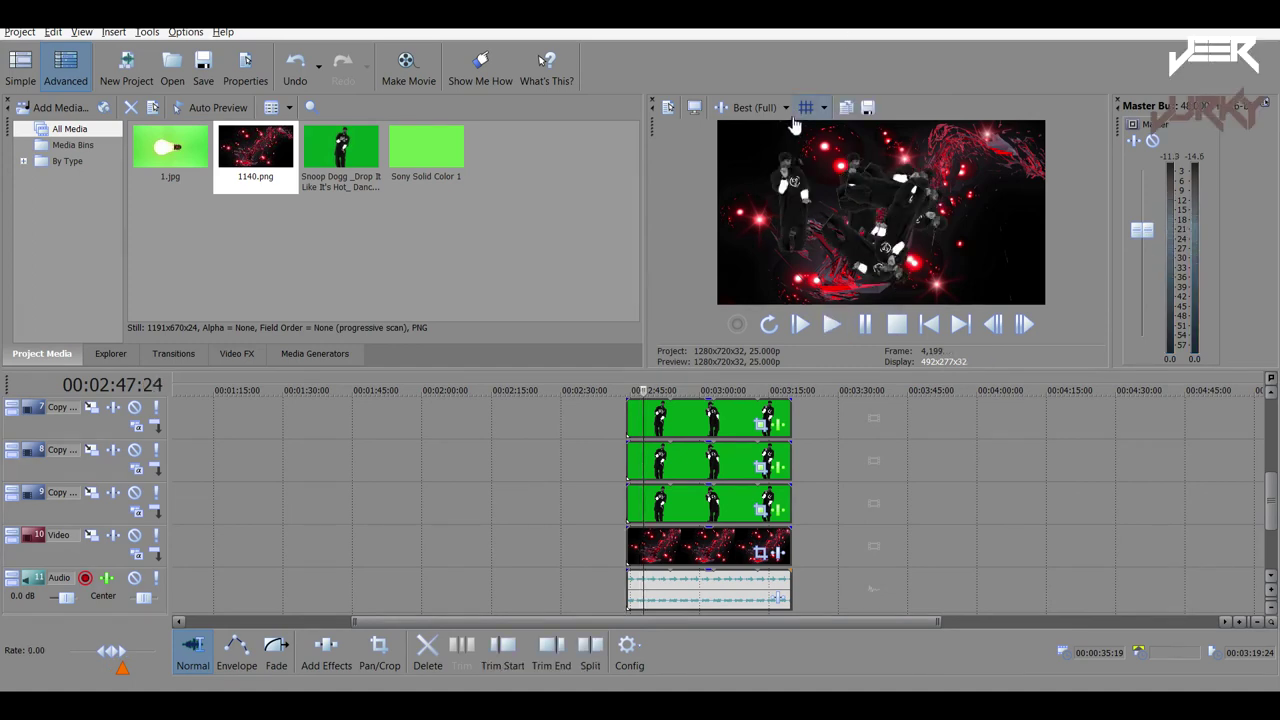
Step: Set the video preview quality to Draft (Quarter) and play back several more seconds of the multi-dancer composite
click(755, 107)
mouse_move(775, 133)
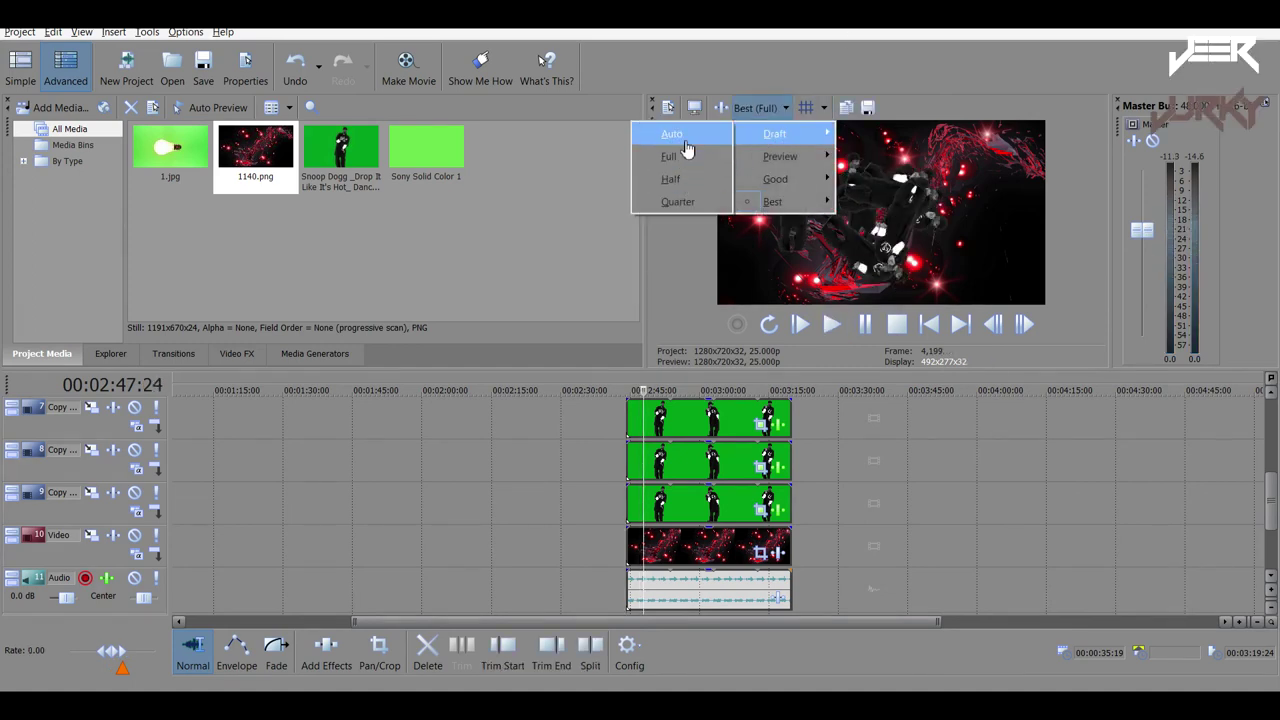
click(677, 201)
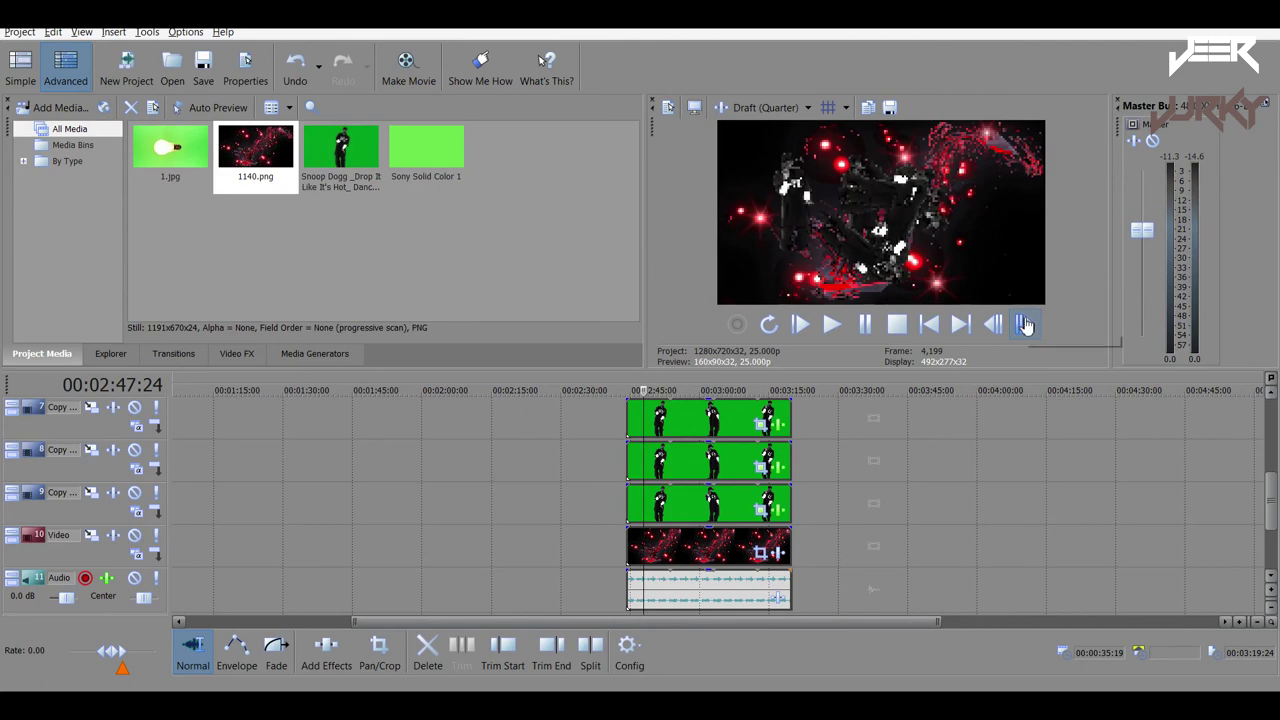
key(space)
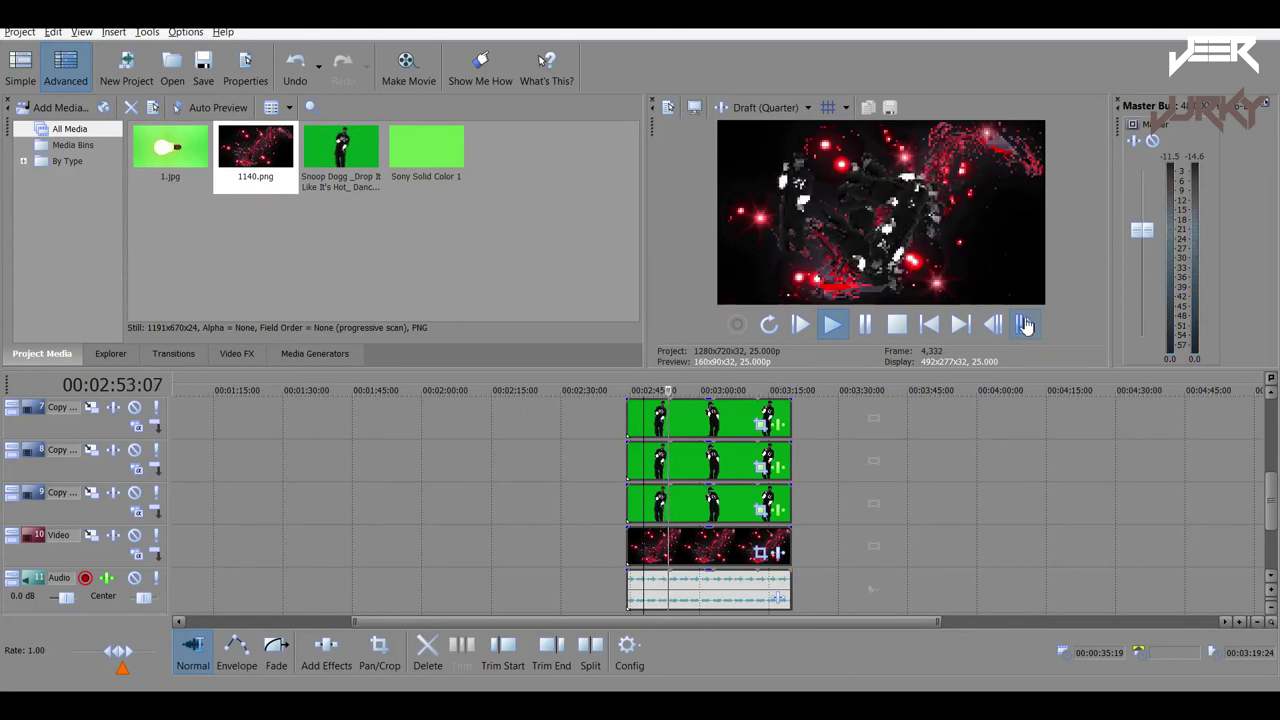
click(1026, 325)
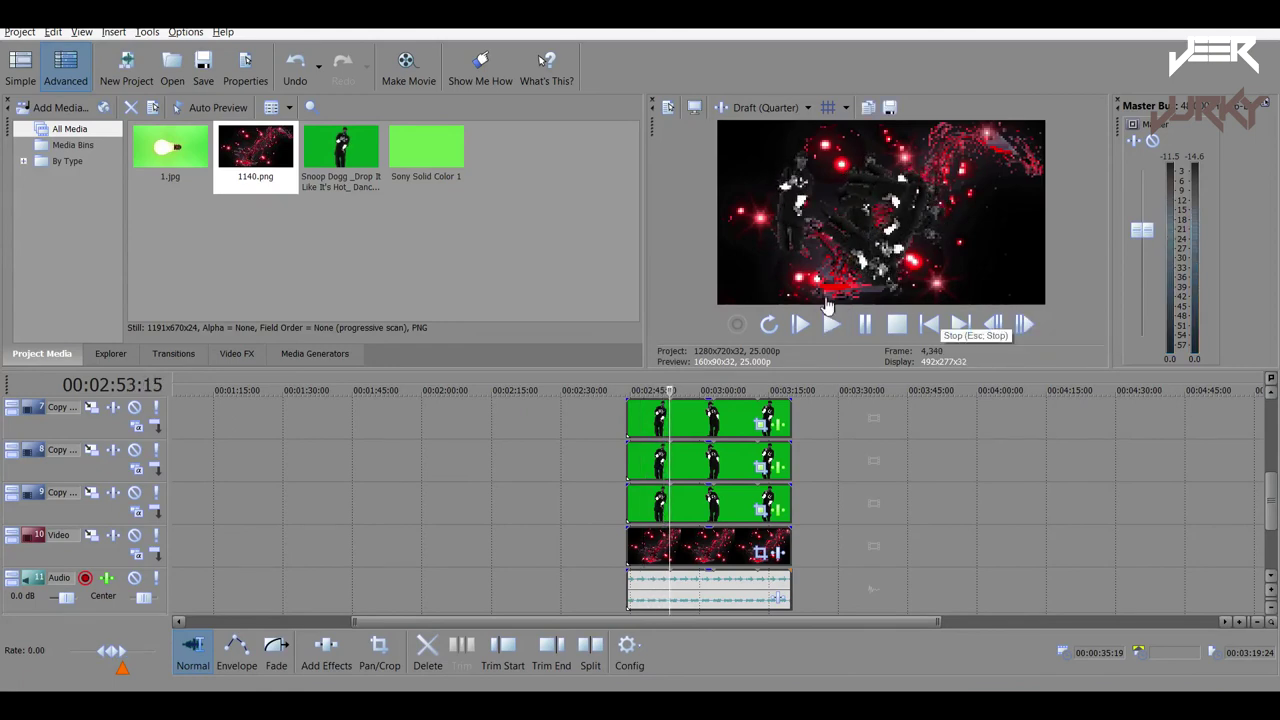